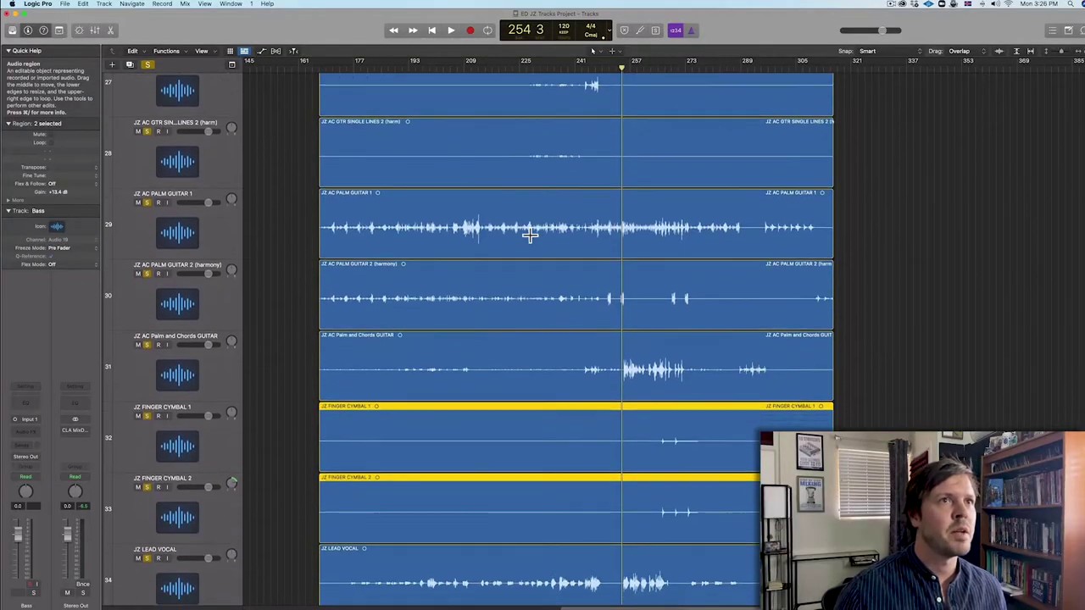
# Browse the track list, selecting JZ AC Chords GUITAR, JZ LEAD VOCAL and JZ Wood Sticks
pyautogui.scroll(12, 532, 234)
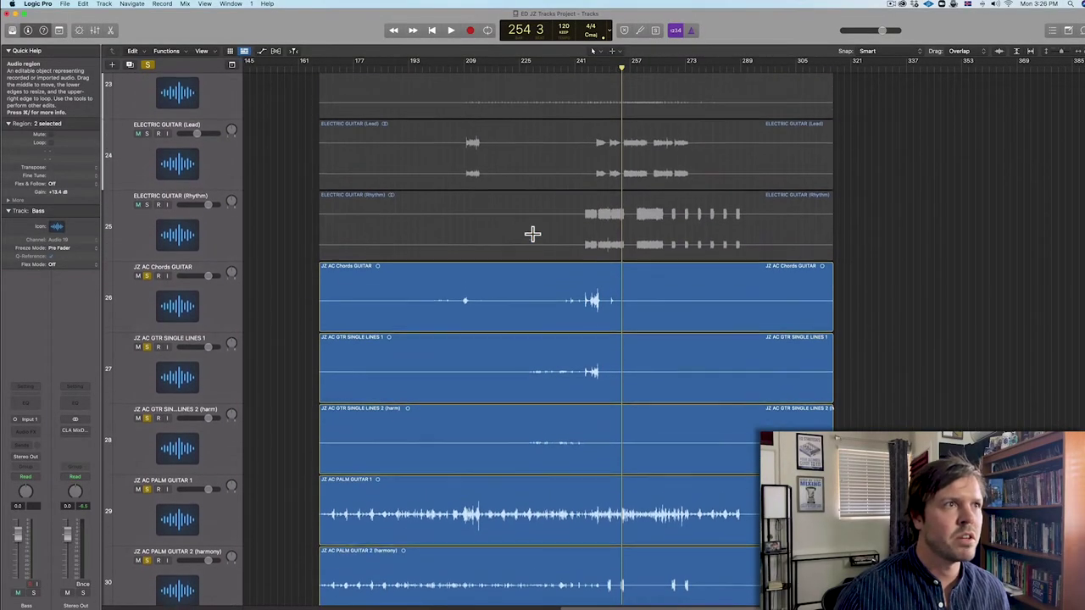
pyautogui.click(211, 296)
pyautogui.scroll(-1, 213, 303)
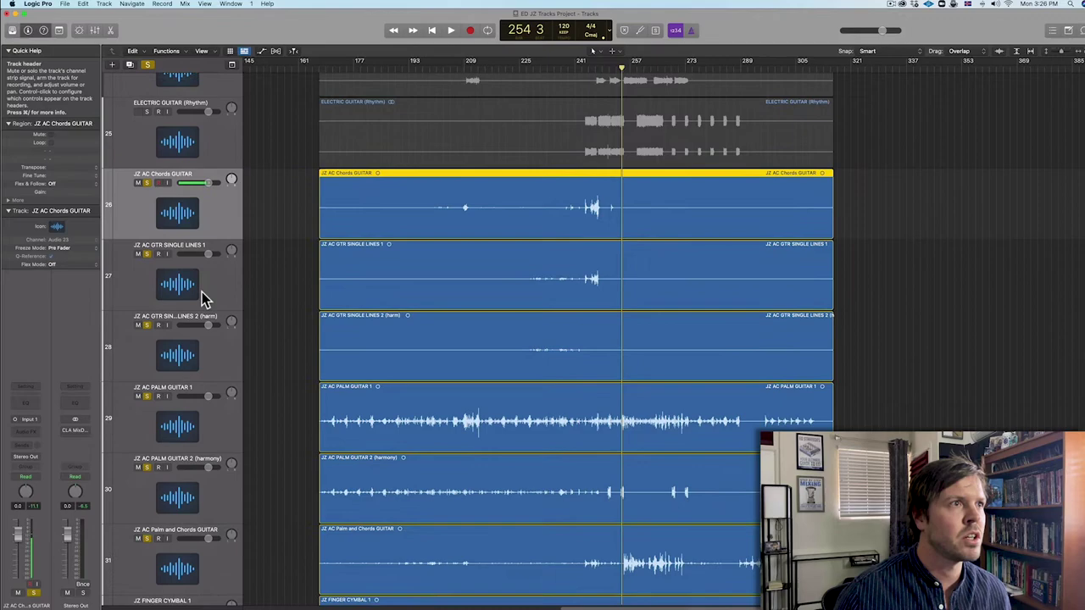
pyautogui.scroll(-7, 218, 320)
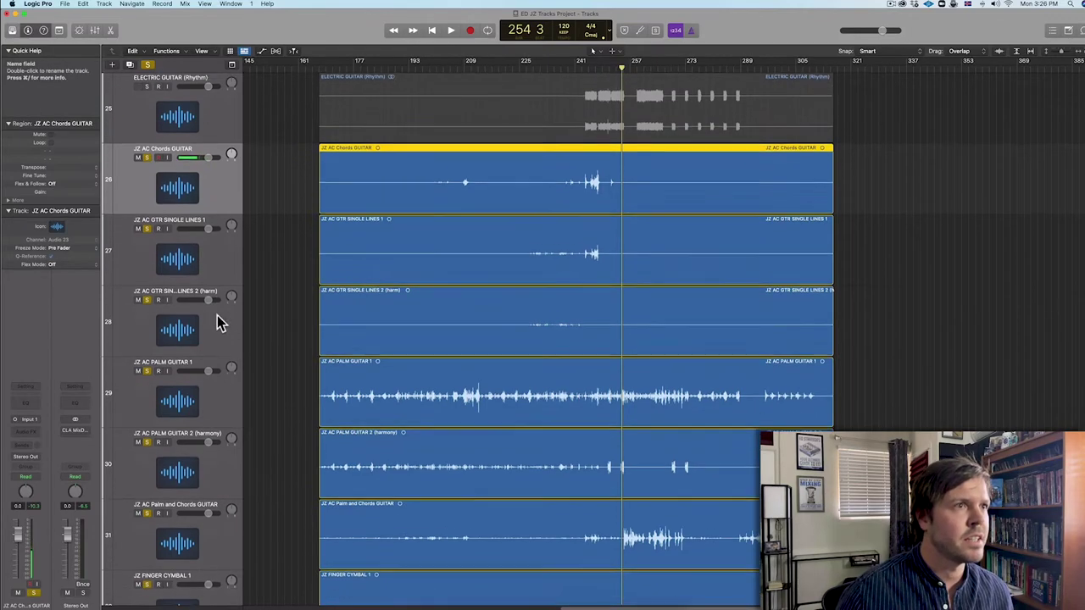
pyautogui.scroll(-4, 237, 320)
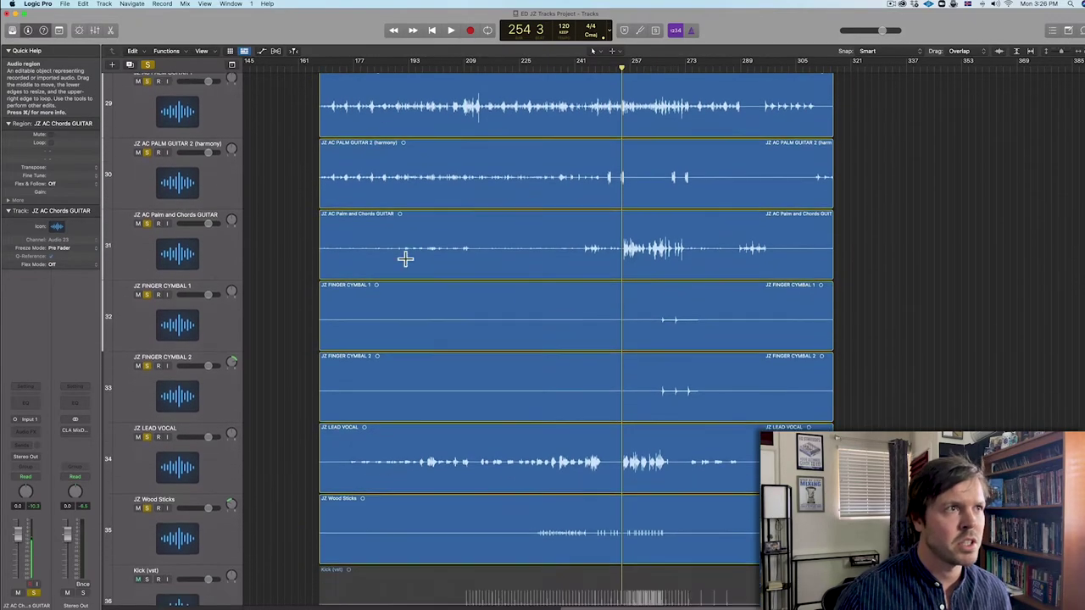
pyautogui.click(216, 359)
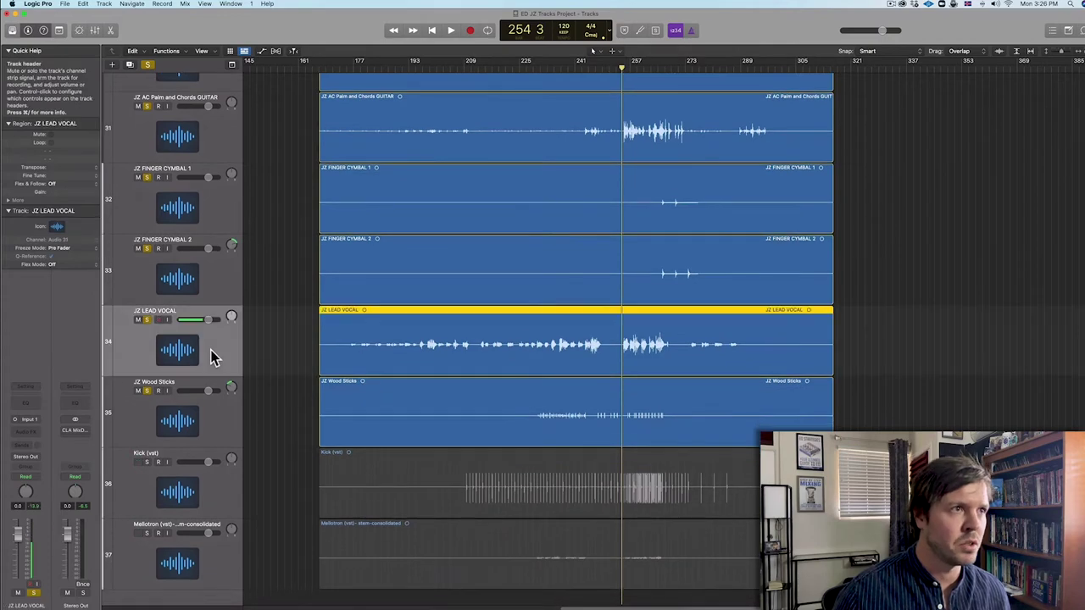
pyautogui.click(501, 406)
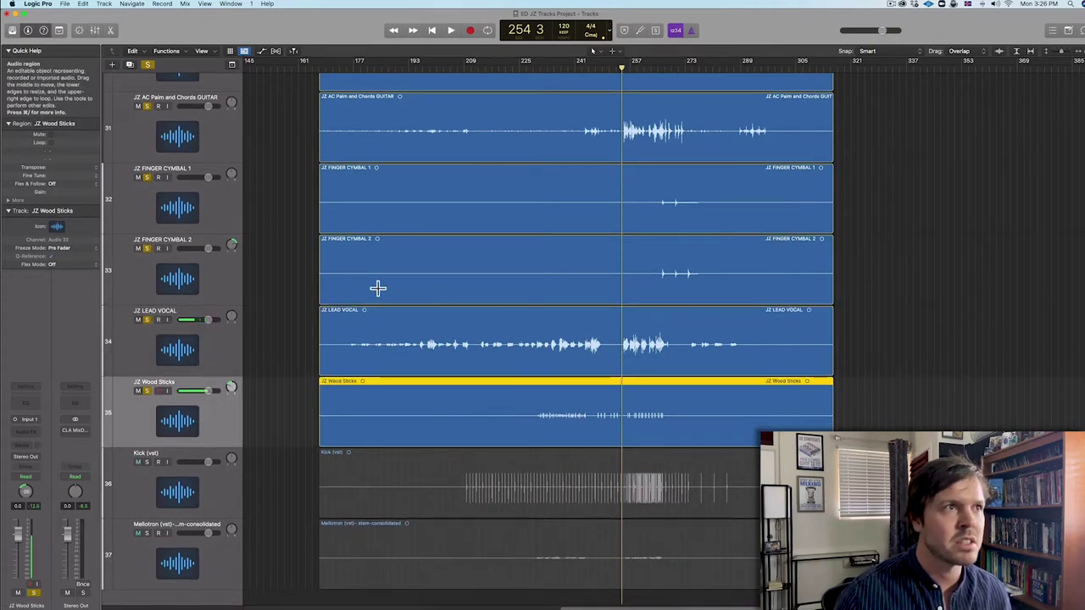
# Move the playhead to bar 233 and clear all track solos
pyautogui.scroll(2, 661, 272)
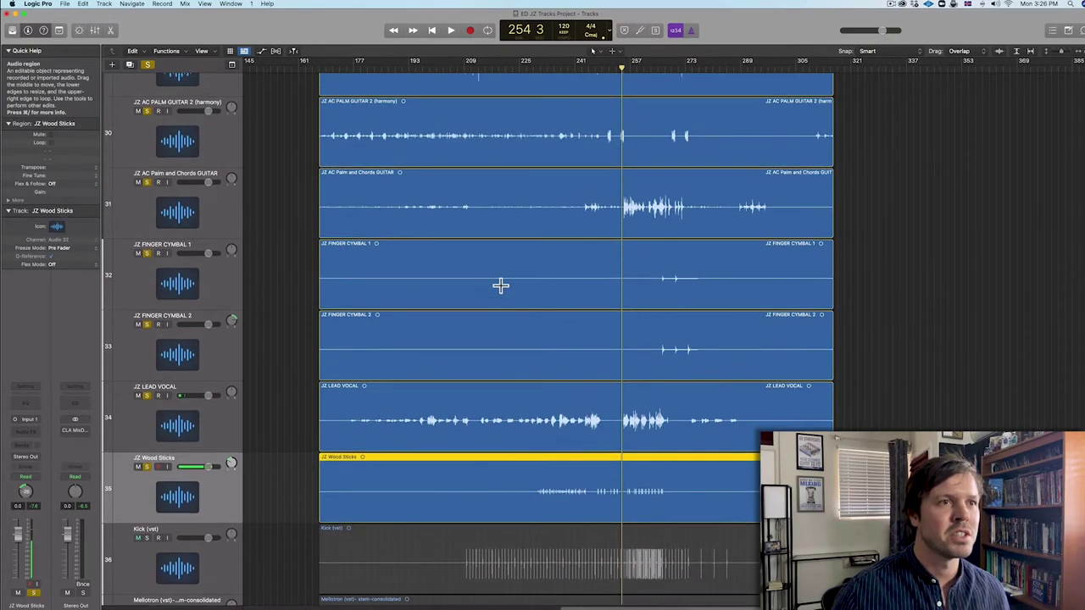
pyautogui.scroll(-2, 501, 288)
pyautogui.scroll(1, 605, 296)
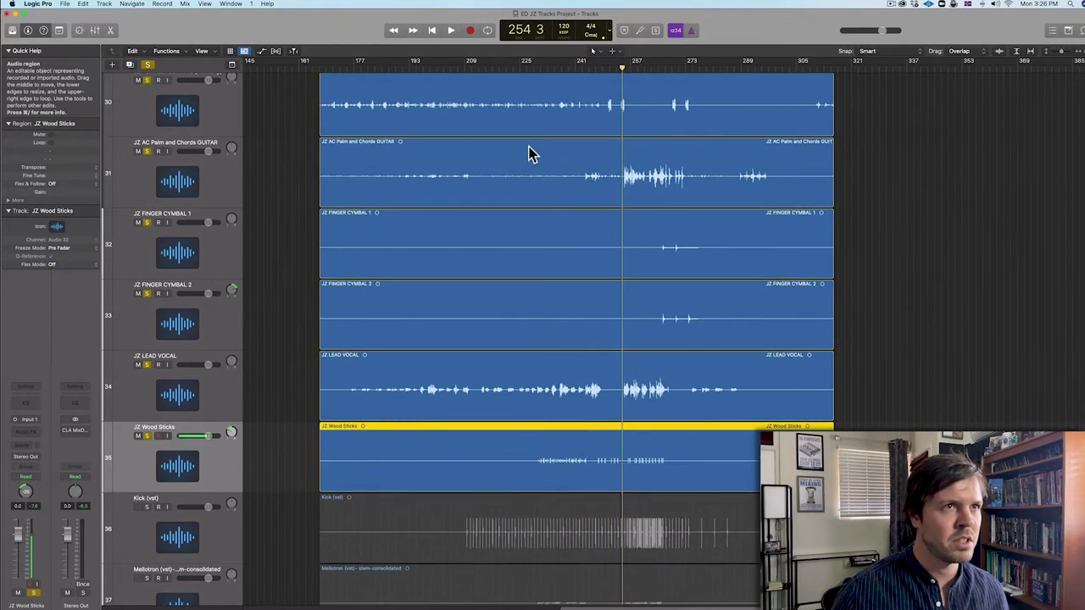
pyautogui.moveTo(540, 67)
pyautogui.mouseDown()
pyautogui.moveTo(528, 68)
pyautogui.moveTo(547, 67)
pyautogui.mouseUp()
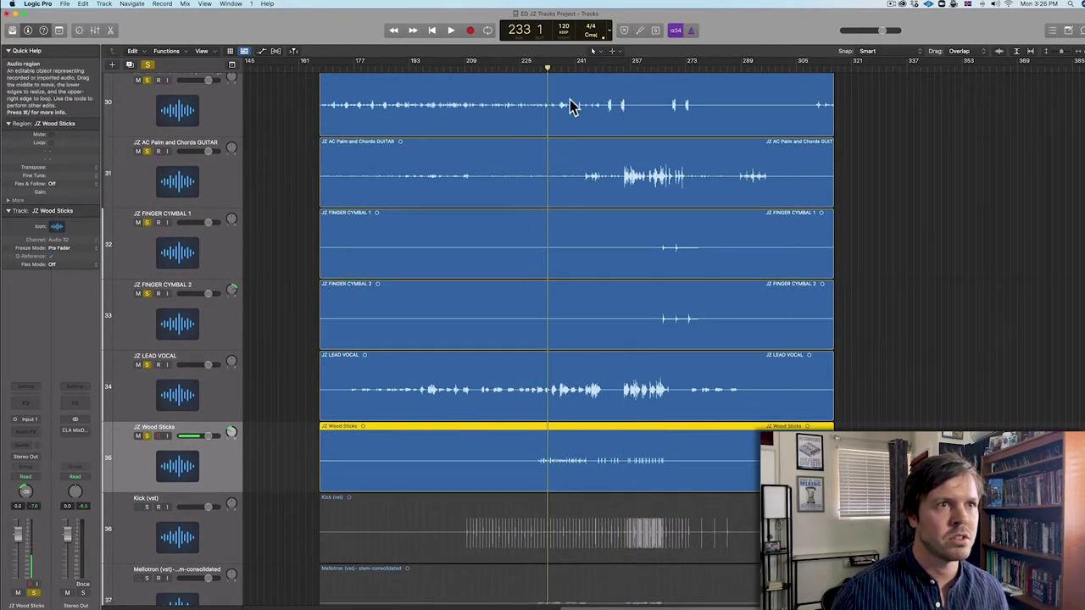
pyautogui.click(148, 437)
pyautogui.scroll(8, 264, 361)
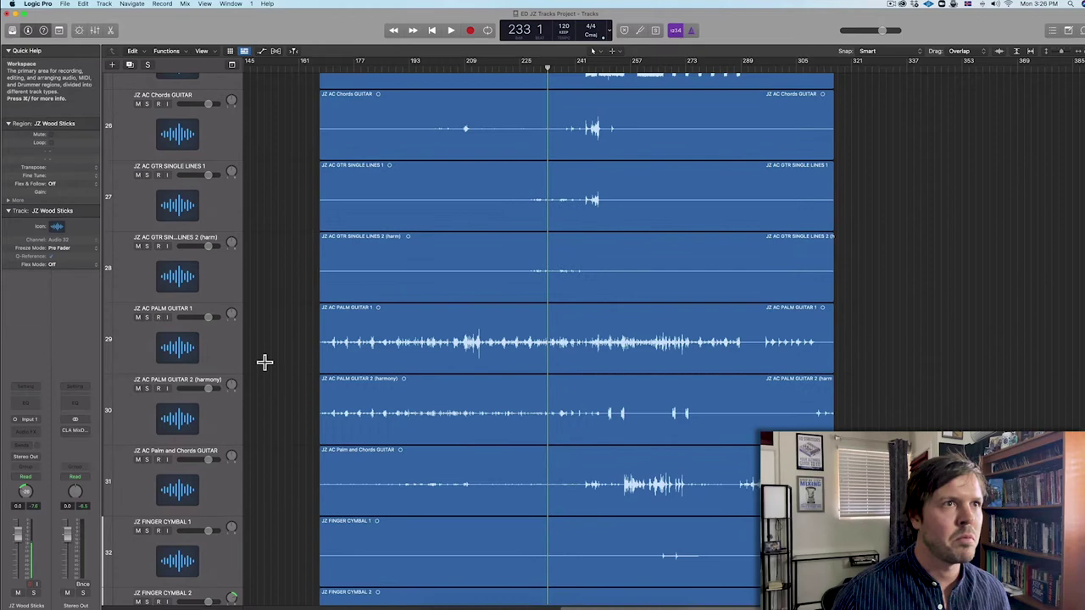
# Solo JZ AC PALM GUITAR 1 on its own
pyautogui.click(147, 345)
pyautogui.scroll(5, 460, 339)
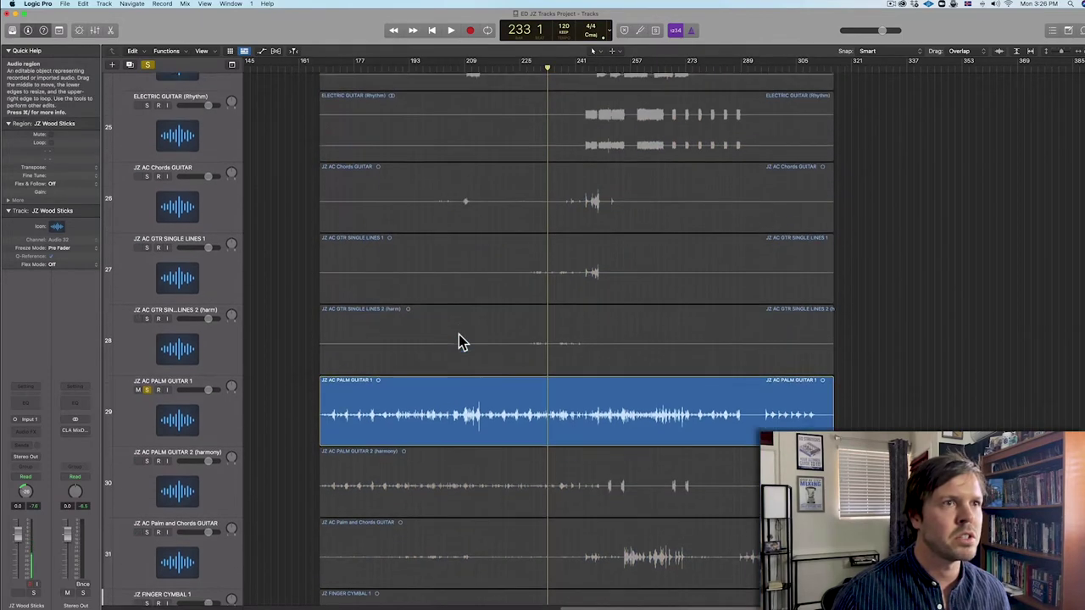
pyautogui.scroll(-1, 428, 340)
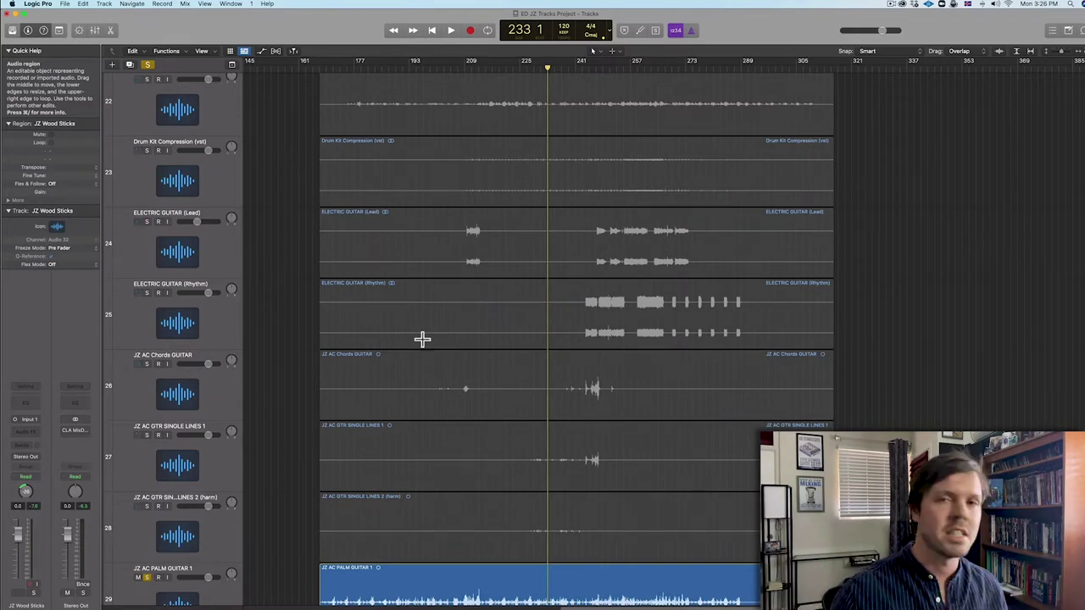
# Start playback from bar 208
pyautogui.scroll(-5, 516, 349)
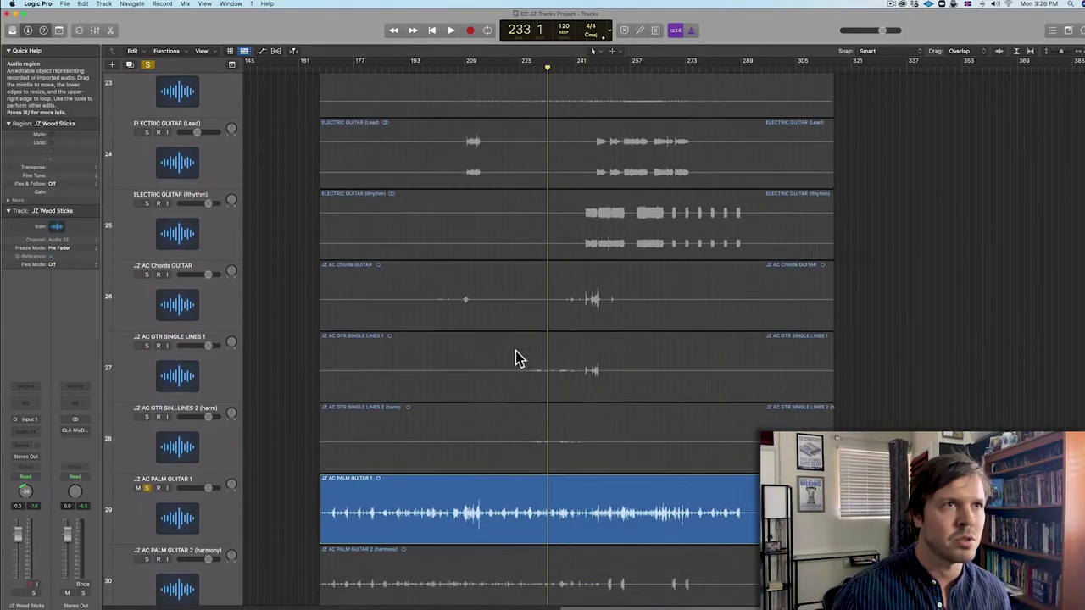
pyautogui.click(461, 65)
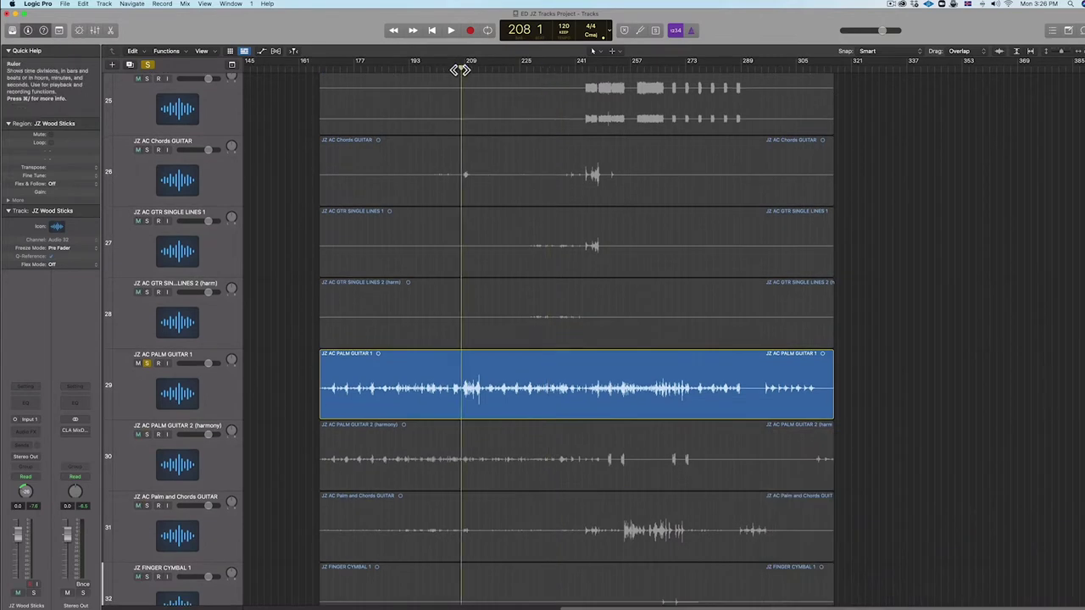
pyautogui.press('space')
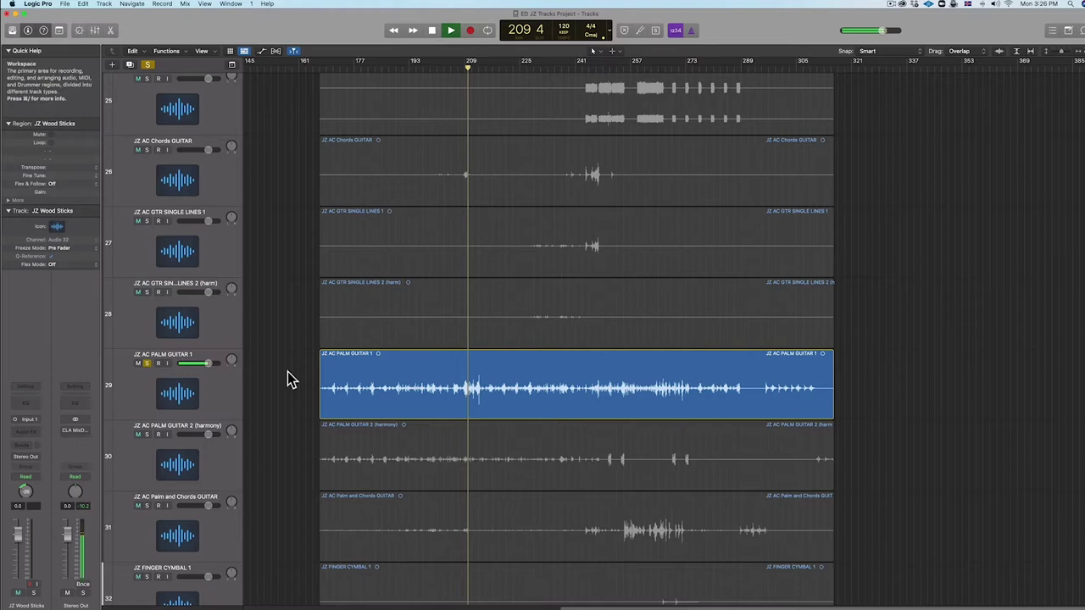
# Add JZ AC PALM GUITAR 2 and JZ AC Palm and Chords GUITAR to the solo
pyautogui.keyDown('shift'); pyautogui.click(166, 439); pyautogui.keyUp('shift')
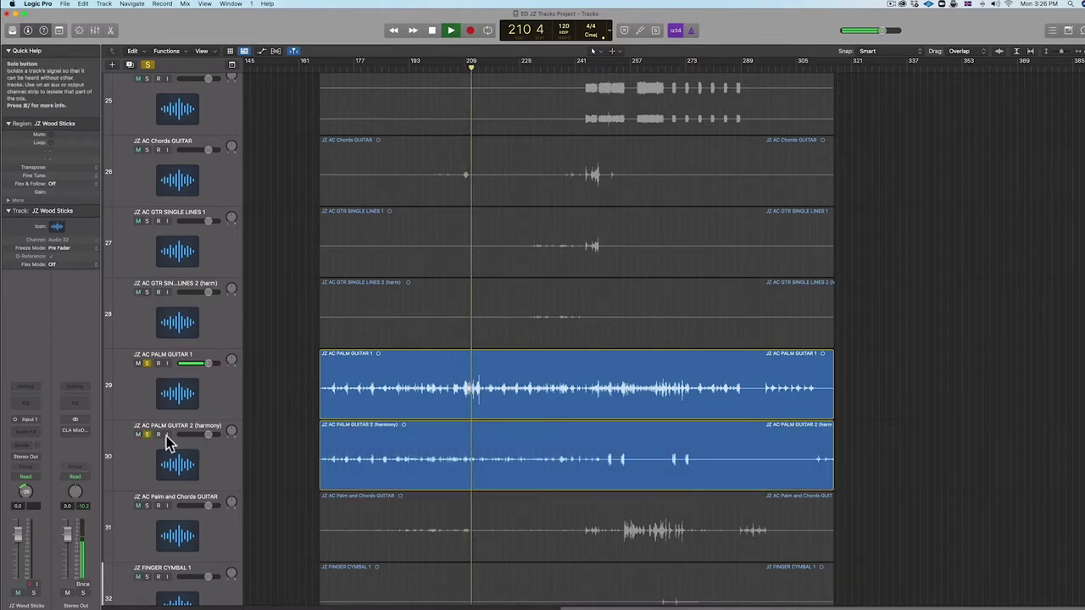
pyautogui.scroll(-2, 266, 438)
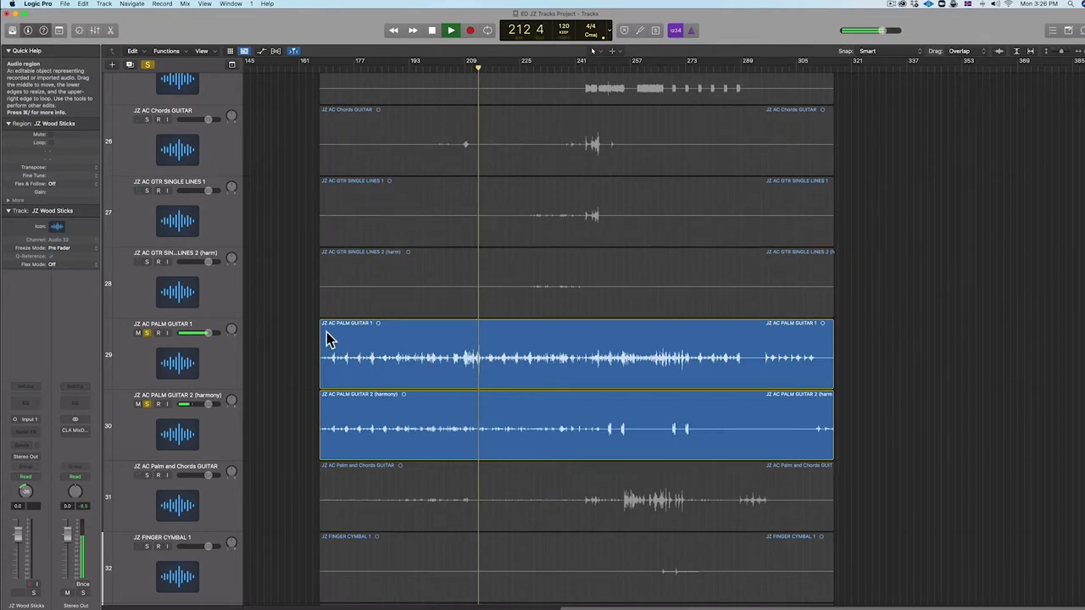
pyautogui.scroll(-1, 329, 340)
pyautogui.scroll(-8, 328, 341)
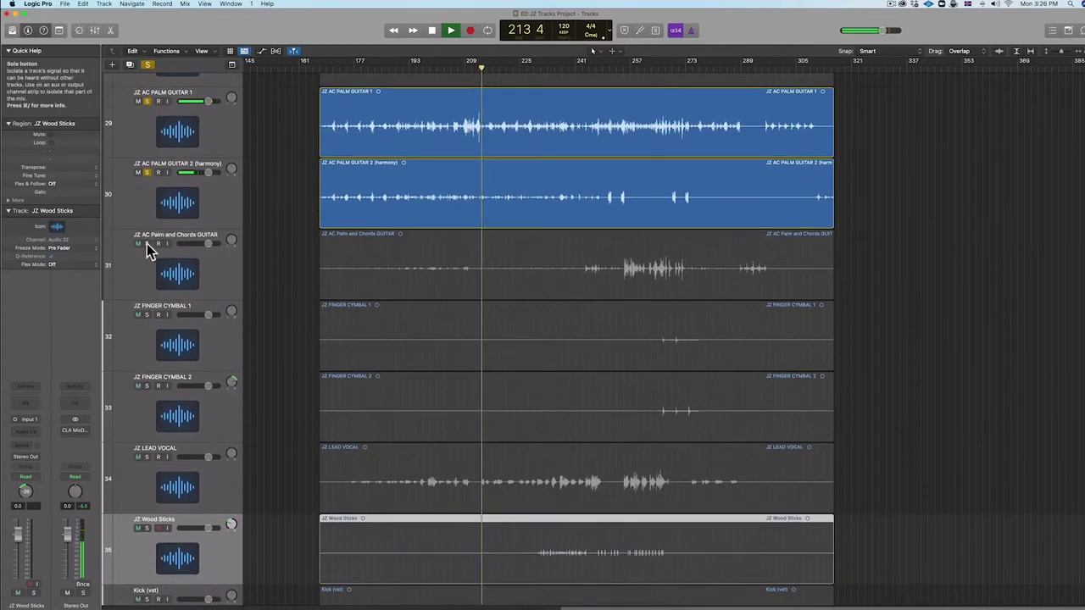
pyautogui.keyDown('shift'); pyautogui.click(155, 250); pyautogui.keyUp('shift')
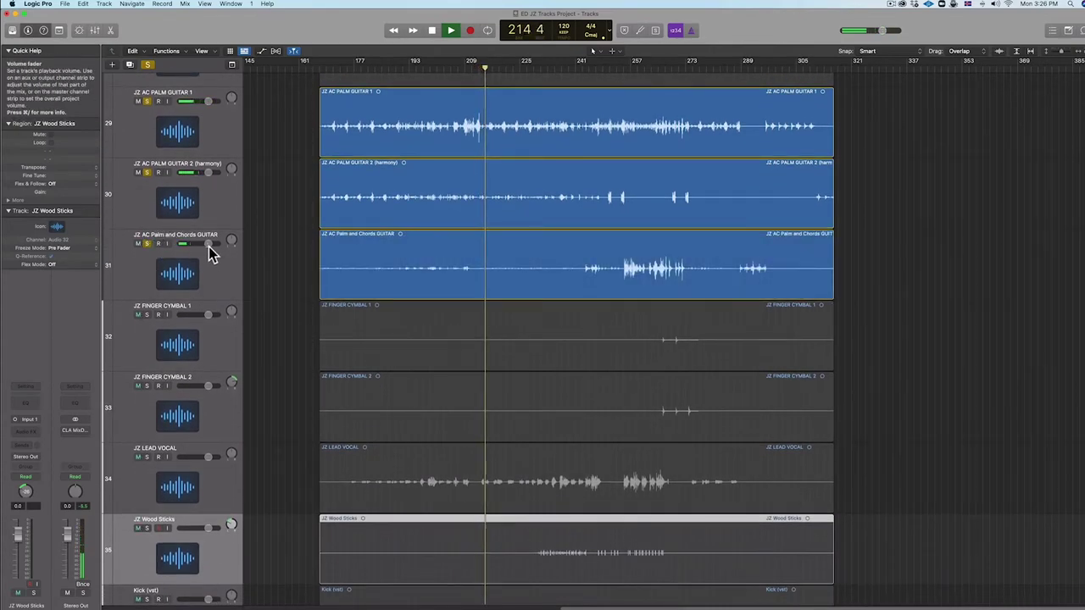
# Solo JZ LEAD VOCAL, lower the Kick (vst) volume, and solo Kick (vst)
pyautogui.keyDown('shift'); pyautogui.click(149, 462); pyautogui.keyUp('shift')
pyautogui.scroll(-6, 244, 458)
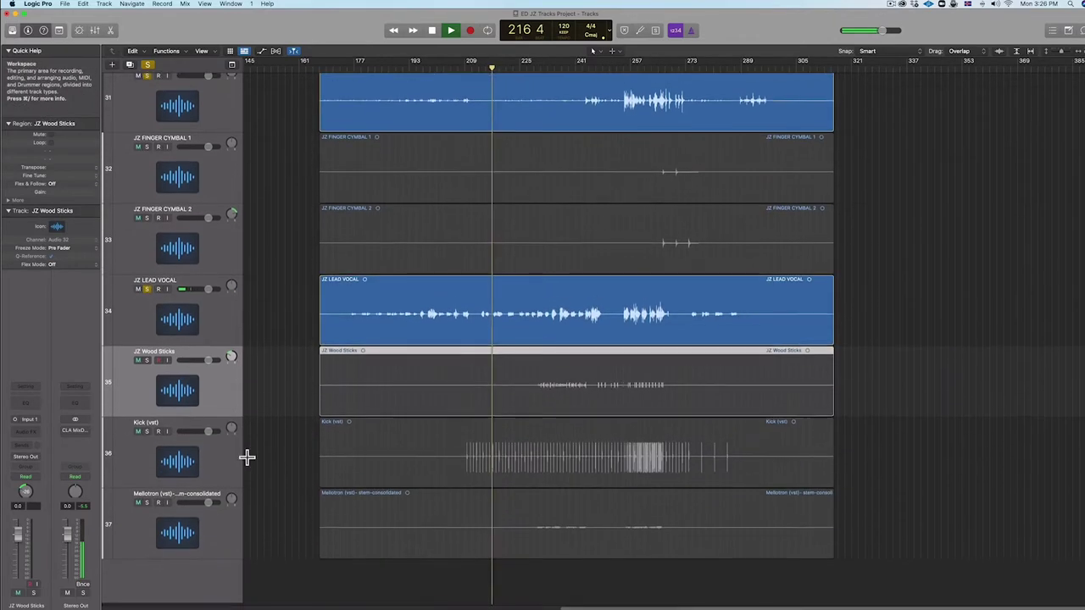
pyautogui.moveTo(208, 436); pyautogui.dragTo(188, 437)
pyautogui.keyDown('shift'); pyautogui.click(147, 436); pyautogui.keyUp('shift')
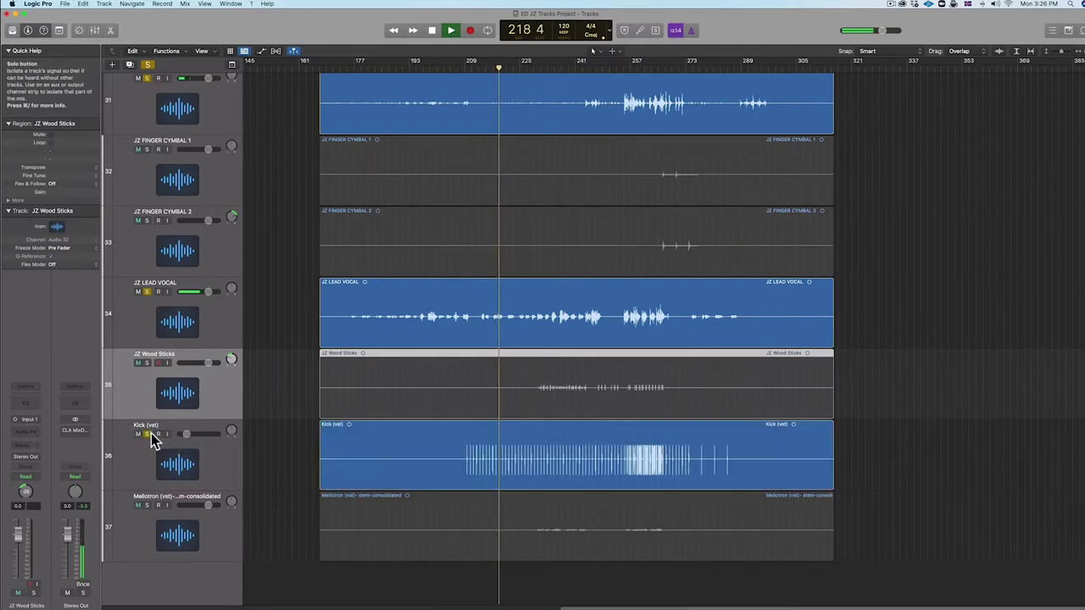
pyautogui.scroll(2, 519, 441)
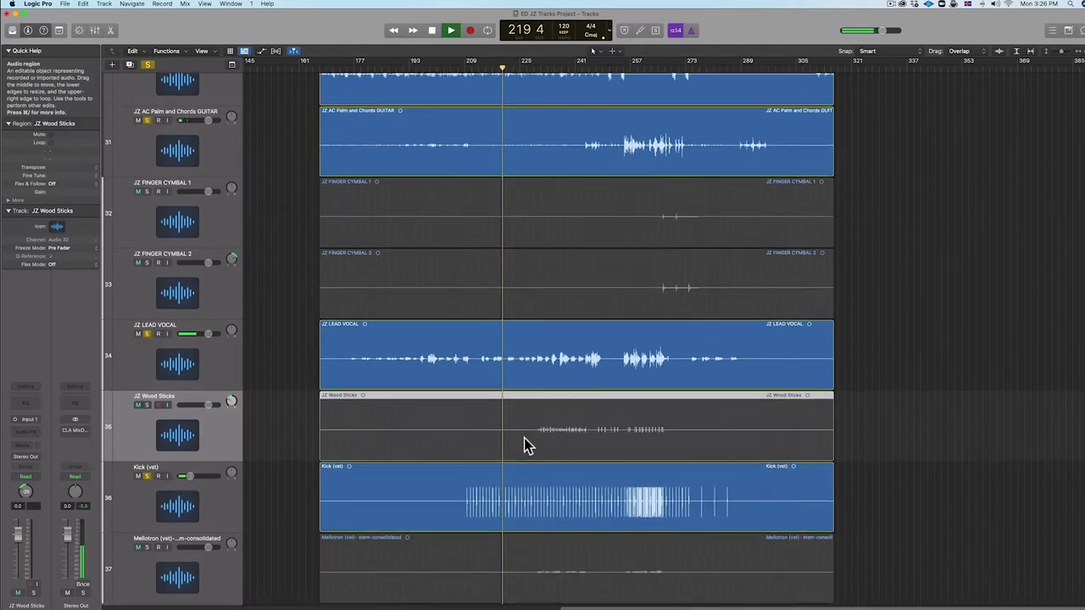
pyautogui.scroll(5, 524, 446)
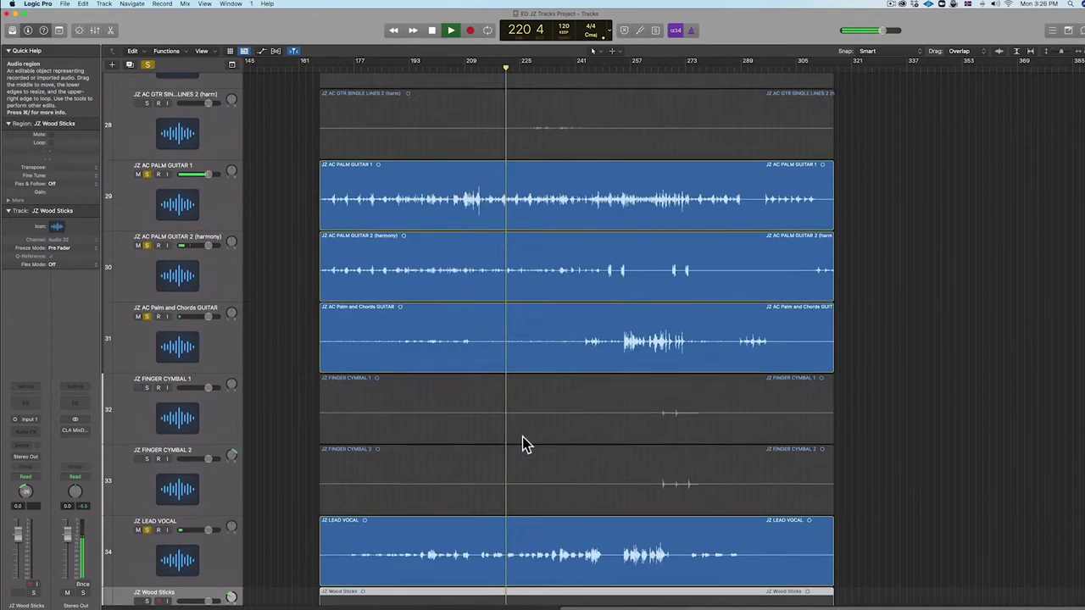
pyautogui.scroll(6, 522, 441)
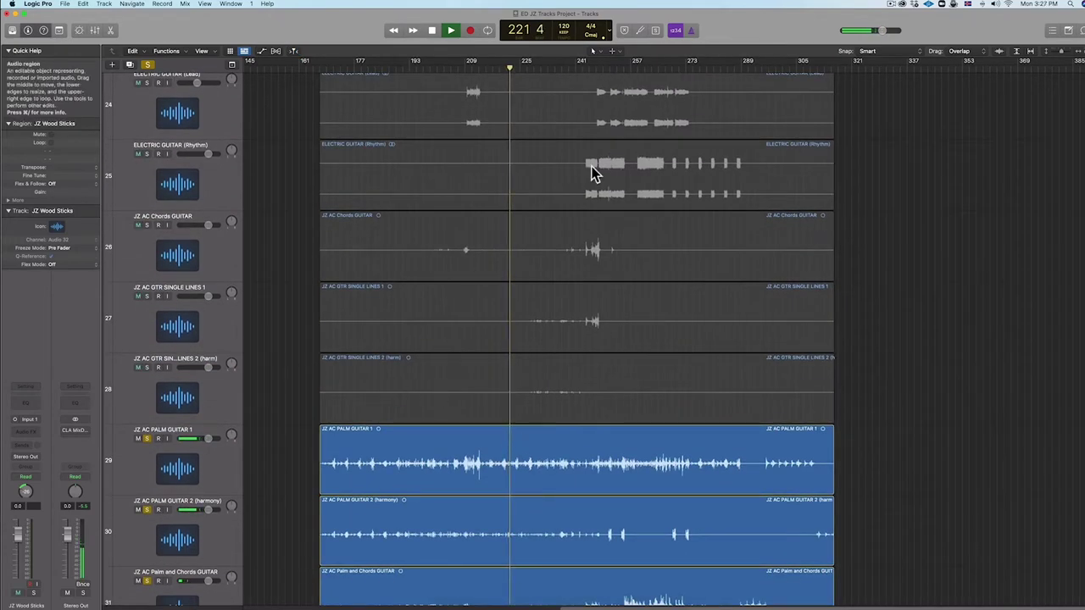
# Jump to bar 228, solo both JZ AC GTR SINGLE LINES tracks, and adjust the harmony guitar's pan
pyautogui.click(531, 67)
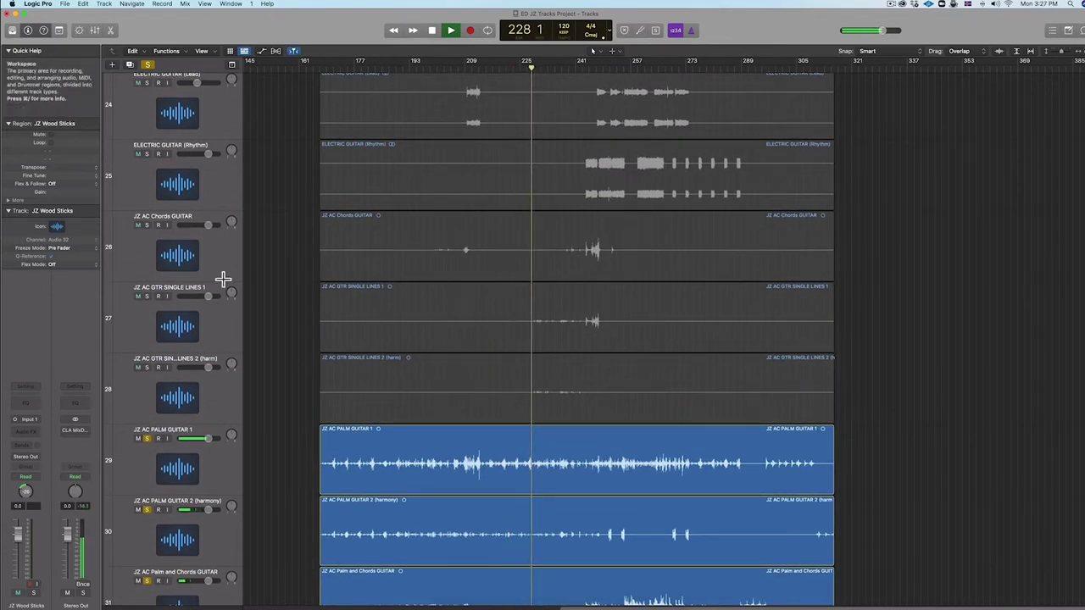
pyautogui.click(147, 297)
pyautogui.click(147, 368)
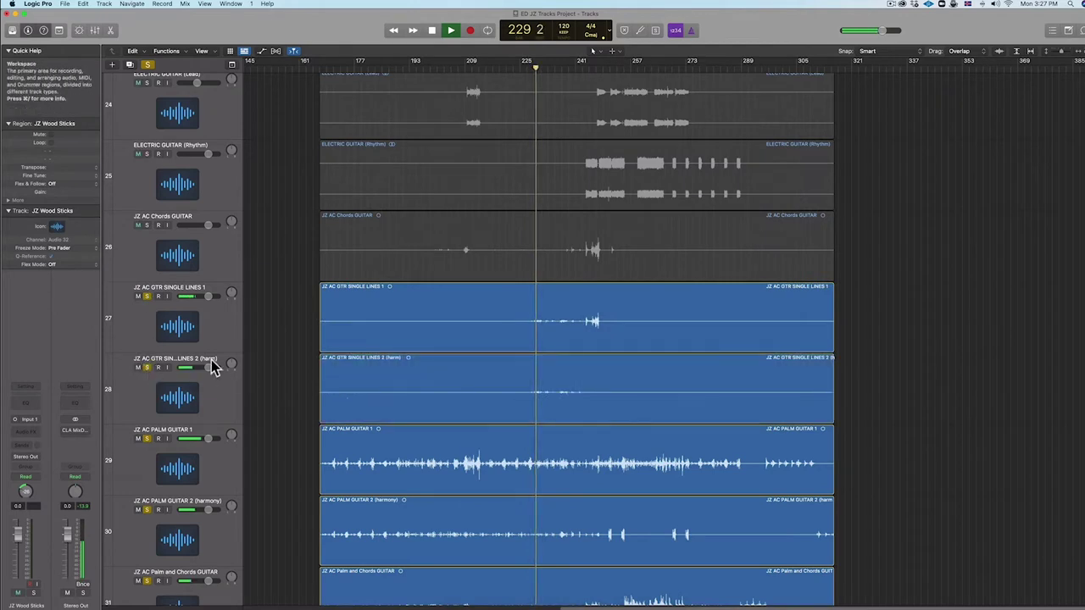
pyautogui.click(210, 312)
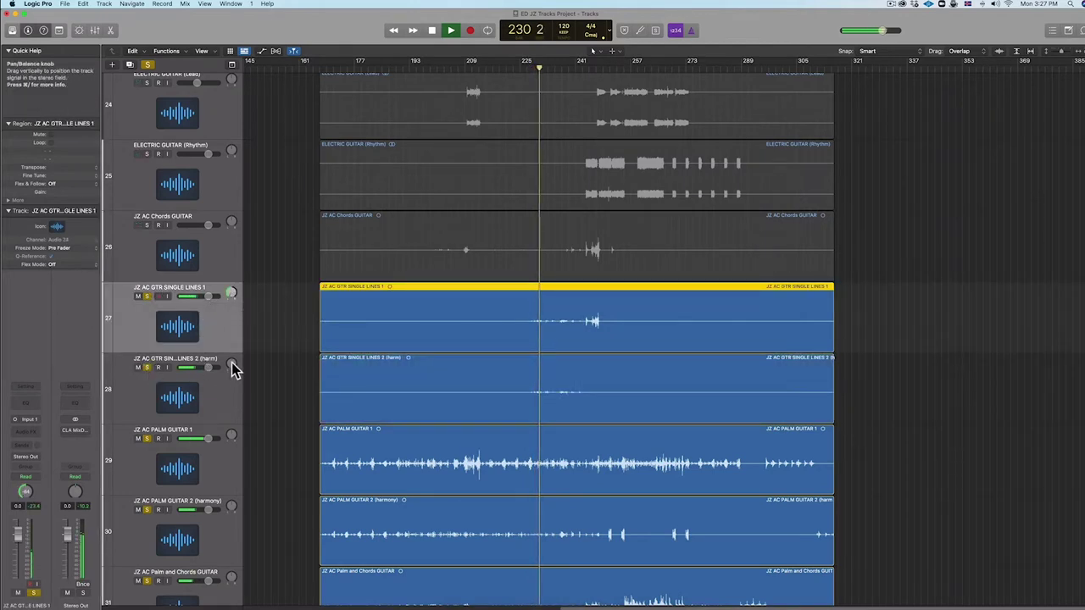
pyautogui.moveTo(235, 371); pyautogui.dragTo(274, 286)
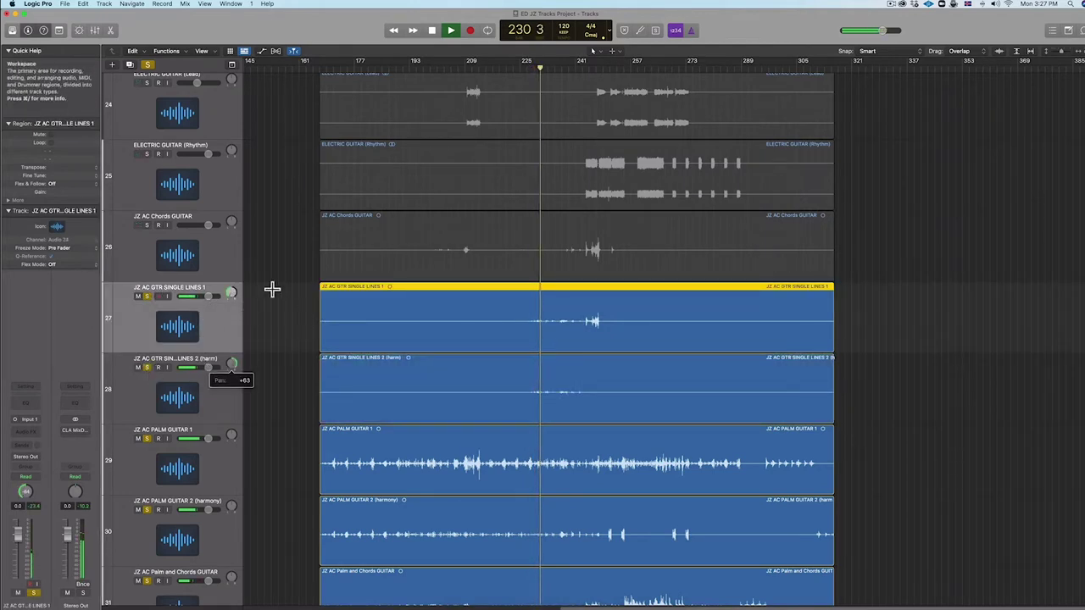
# Solo JZ AC Chords GUITAR at -1.8 dB and solo JZ Wood Sticks
pyautogui.click(147, 226)
pyautogui.moveTo(207, 225); pyautogui.dragTo(204, 226)
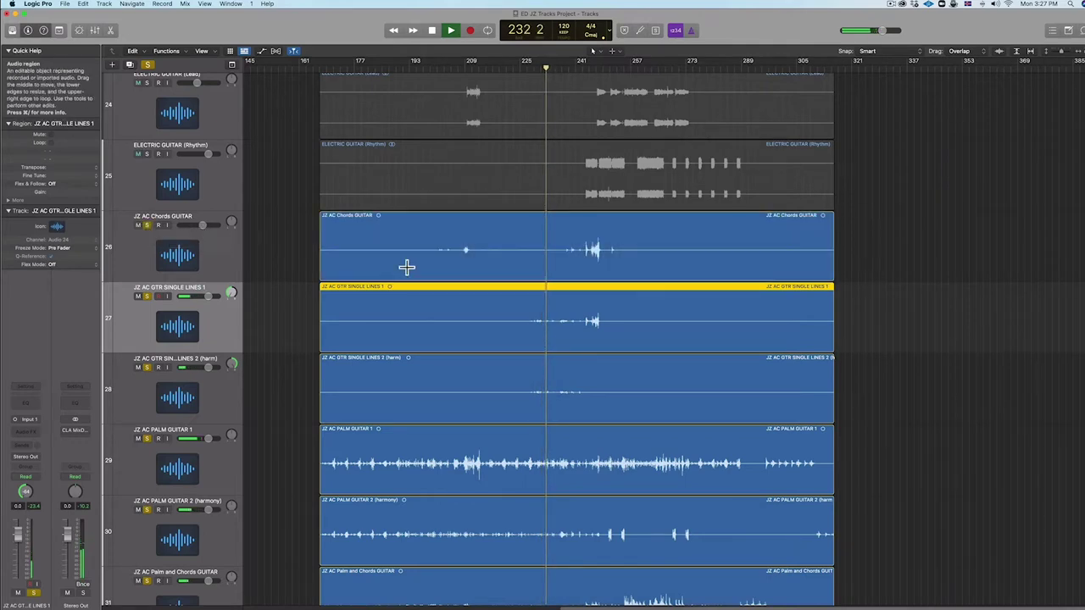
pyautogui.scroll(3, 407, 266)
pyautogui.scroll(-12, 407, 273)
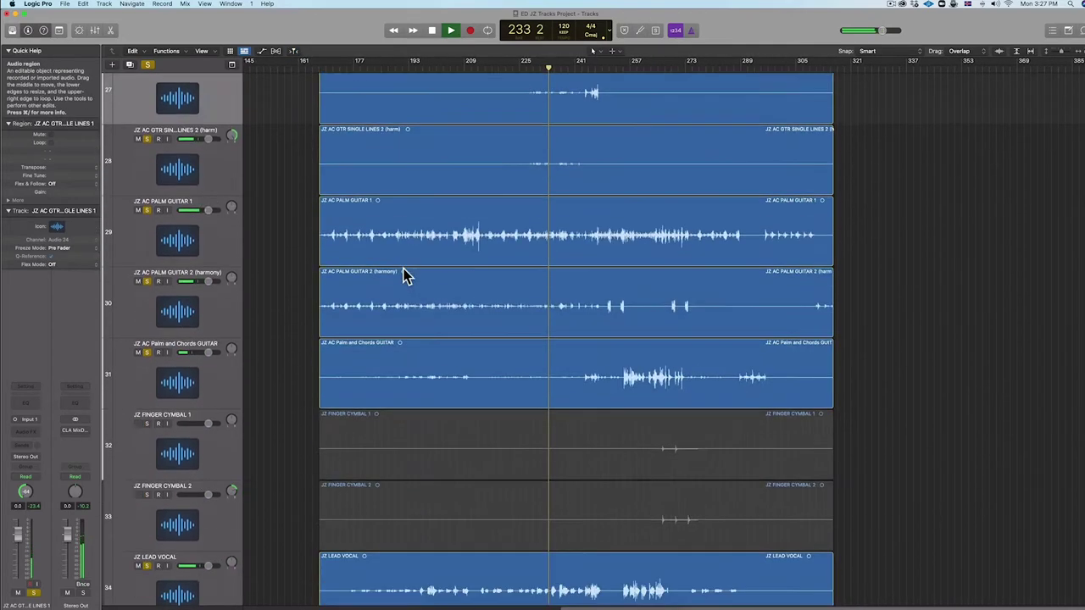
pyautogui.click(147, 440)
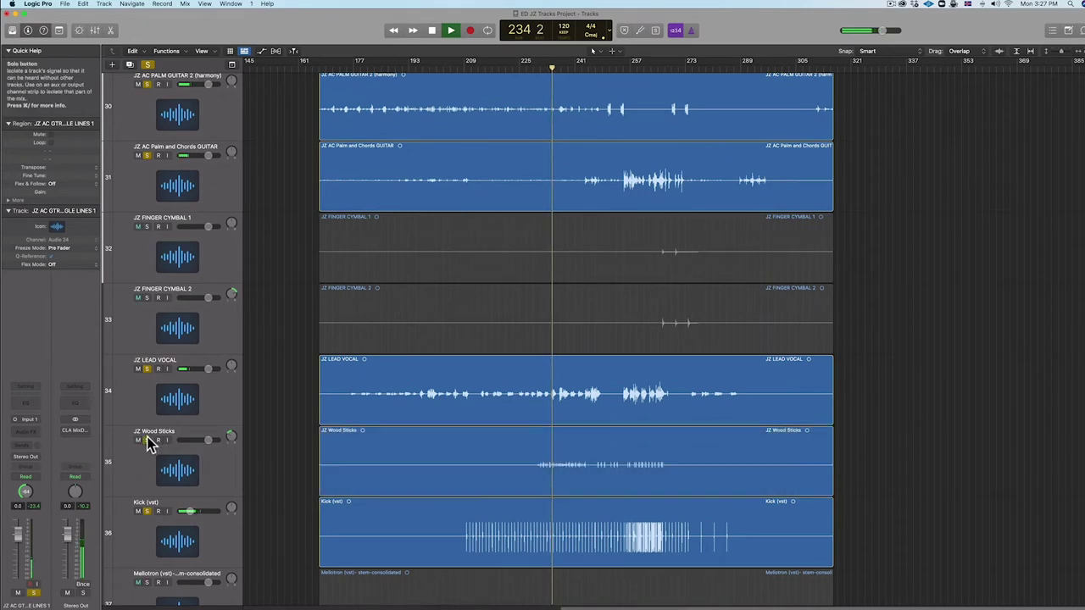
pyautogui.scroll(-1, 448, 438)
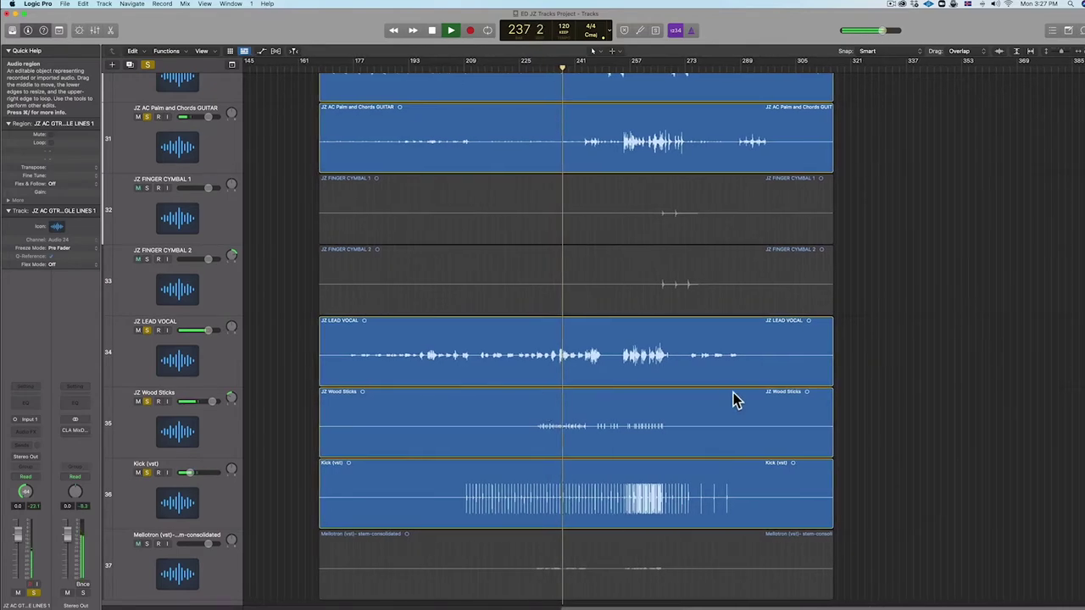
# Solo the JZ FINGER CYMBAL 1 and JZ FINGER CYMBAL 2 tracks
pyautogui.scroll(2, 733, 402)
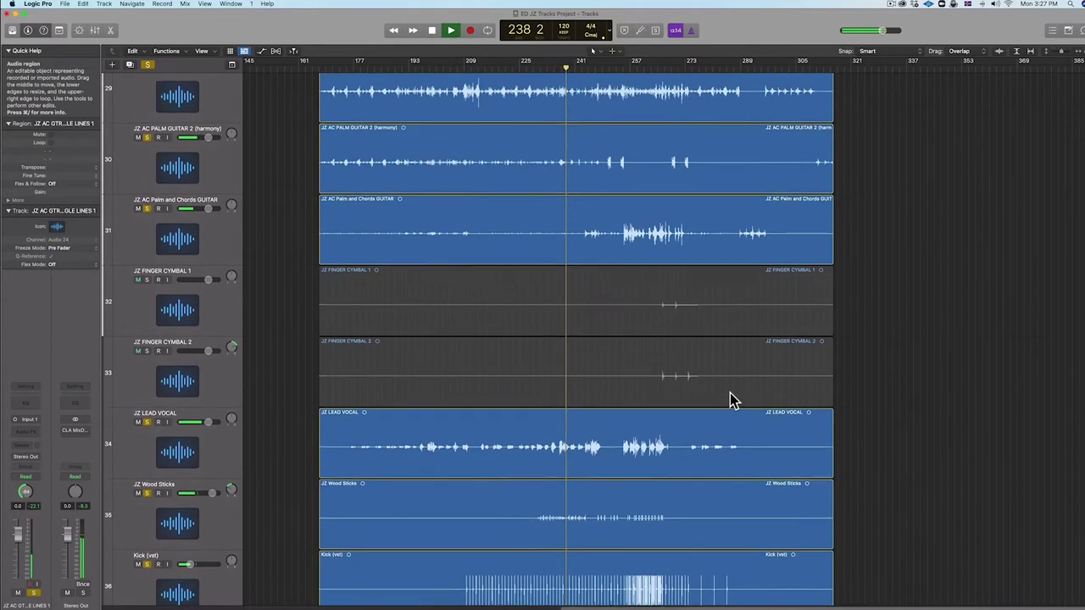
pyautogui.scroll(2, 726, 400)
pyautogui.scroll(-3, 728, 393)
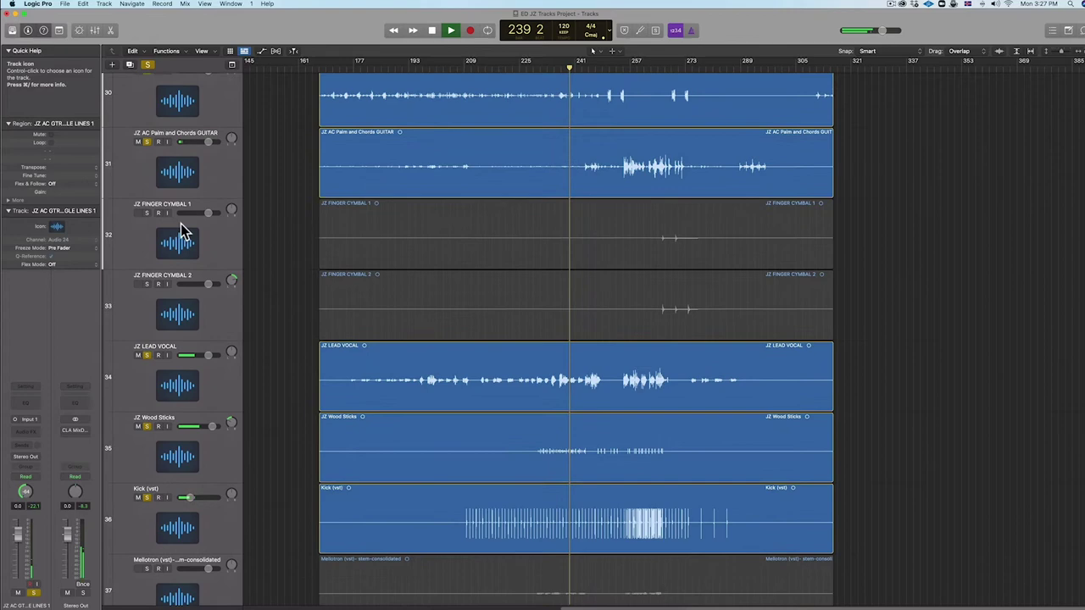
pyautogui.click(149, 205)
pyautogui.click(147, 274)
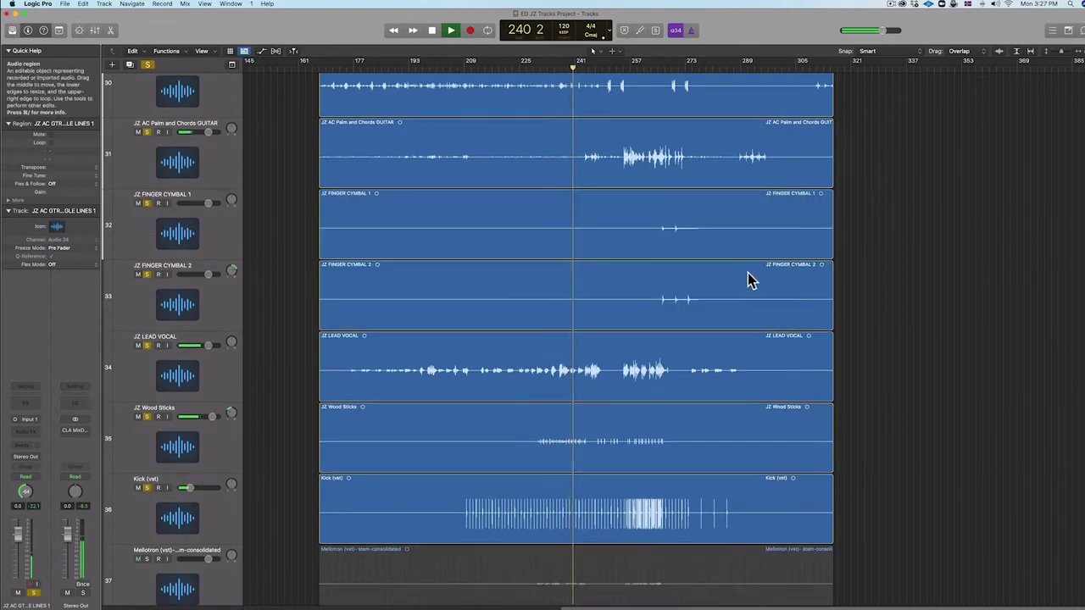
pyautogui.scroll(15, 754, 310)
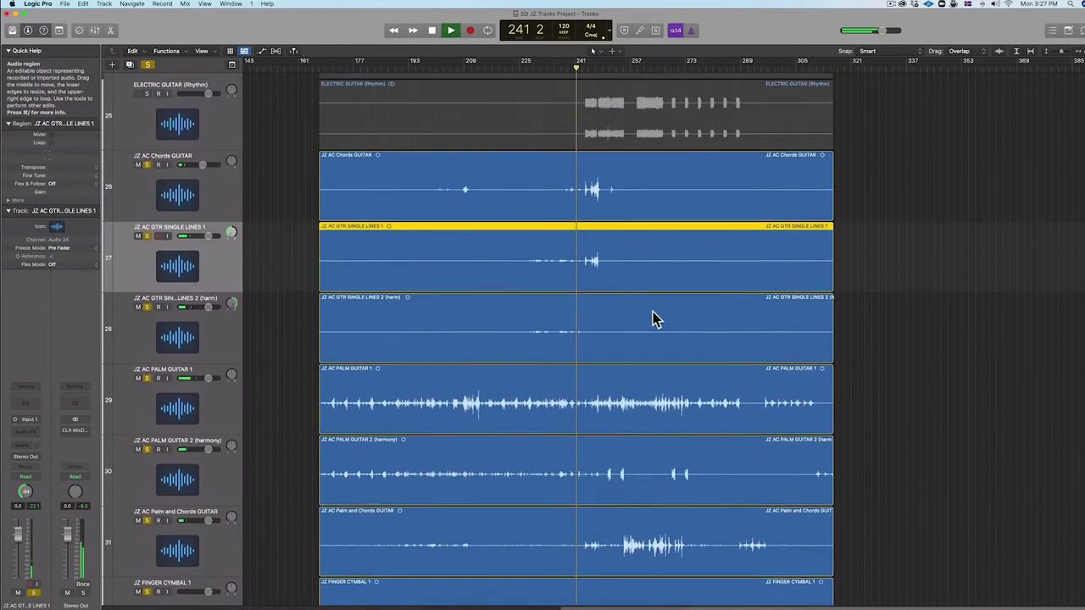
pyautogui.scroll(2, 279, 344)
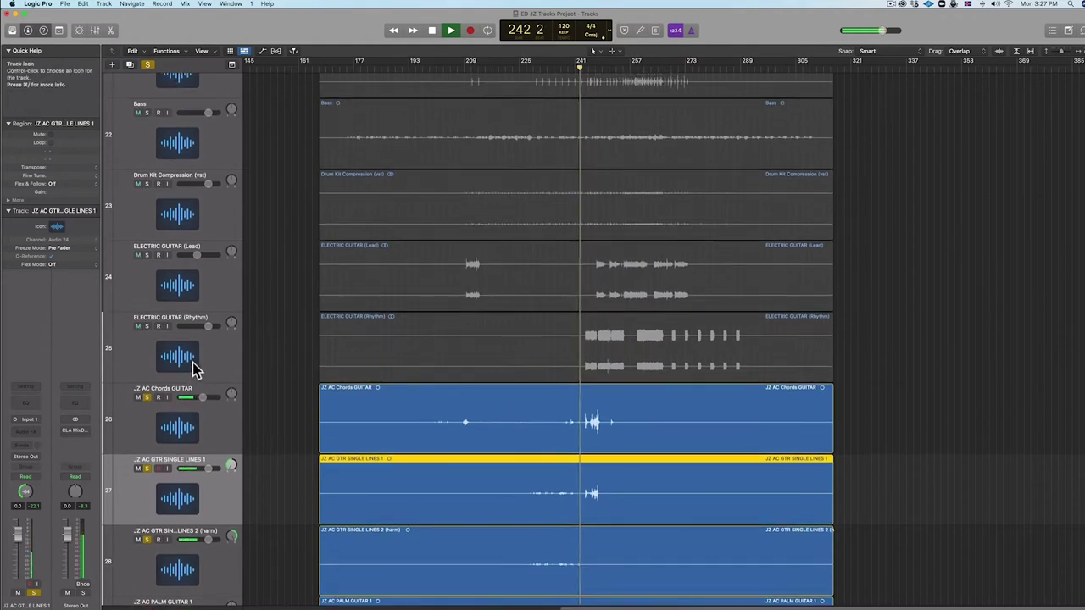
# Solo ELECTRIC GUITAR Lead and Rhythm, Drum Kit Compression, Bass and Toms (vst)
pyautogui.click(146, 255)
pyautogui.click(147, 327)
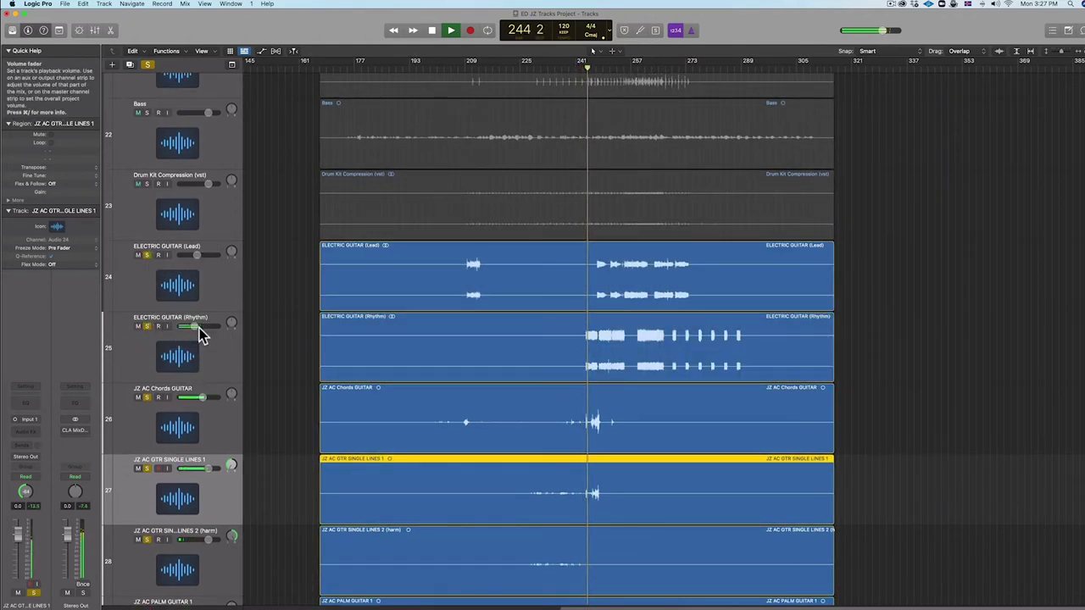
pyautogui.scroll(5, 383, 322)
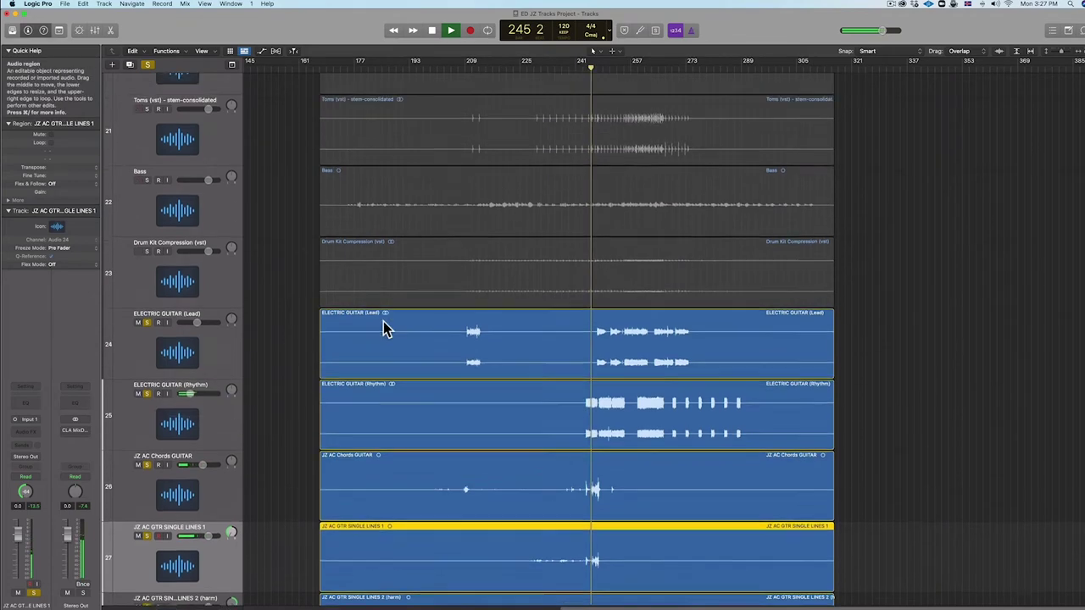
pyautogui.click(147, 406)
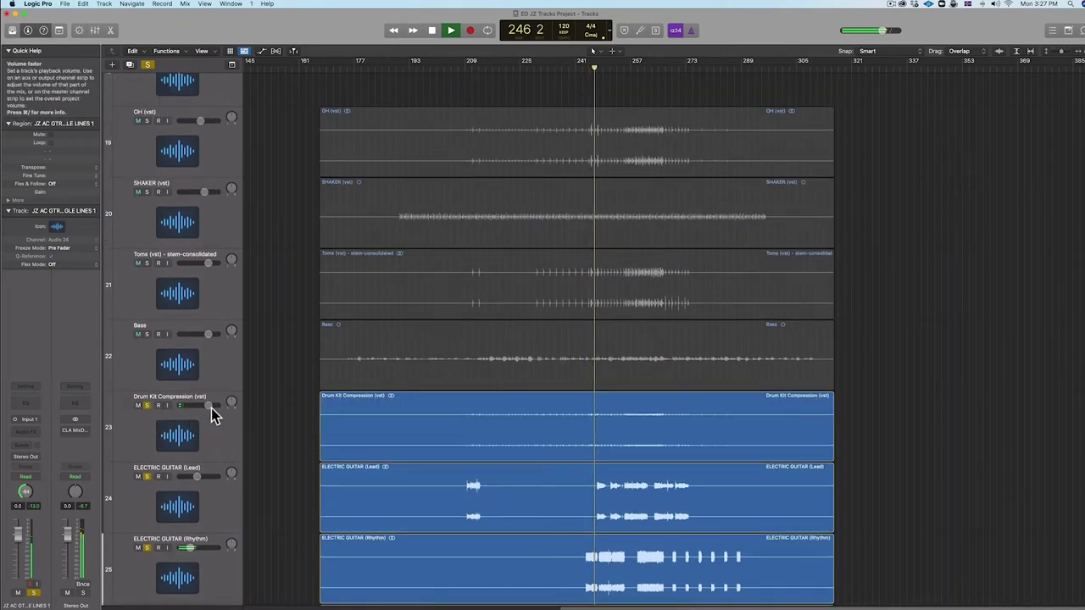
pyautogui.click(146, 334)
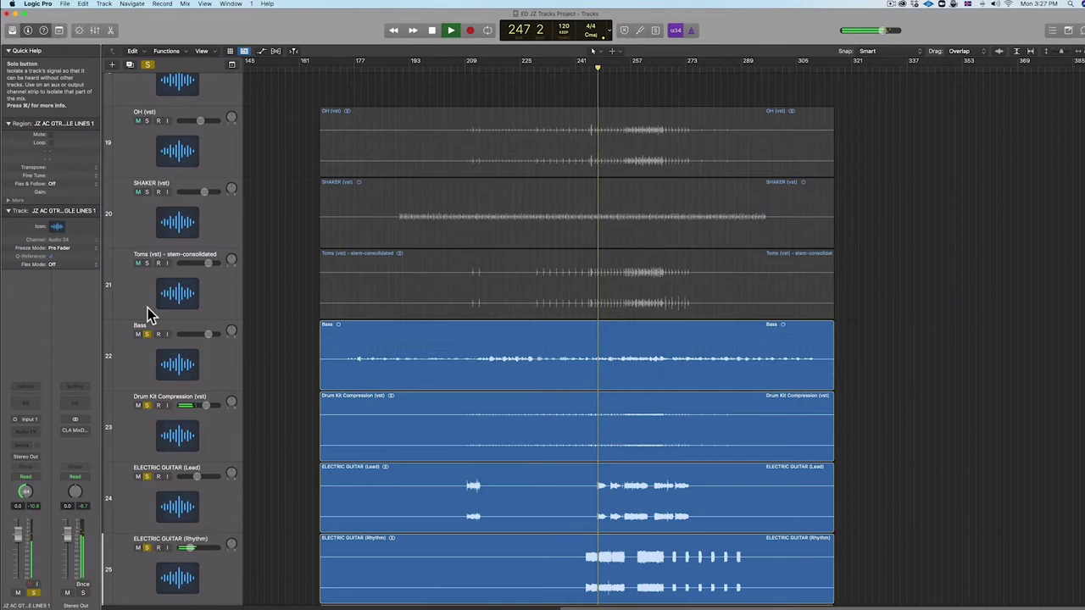
pyautogui.click(147, 262)
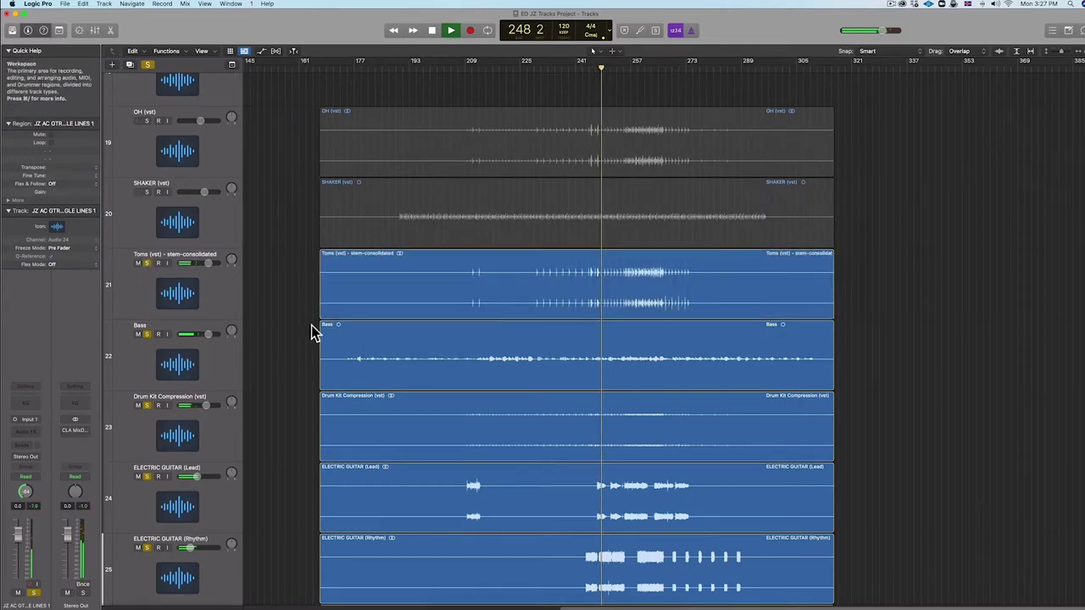
pyautogui.scroll(-5, 310, 329)
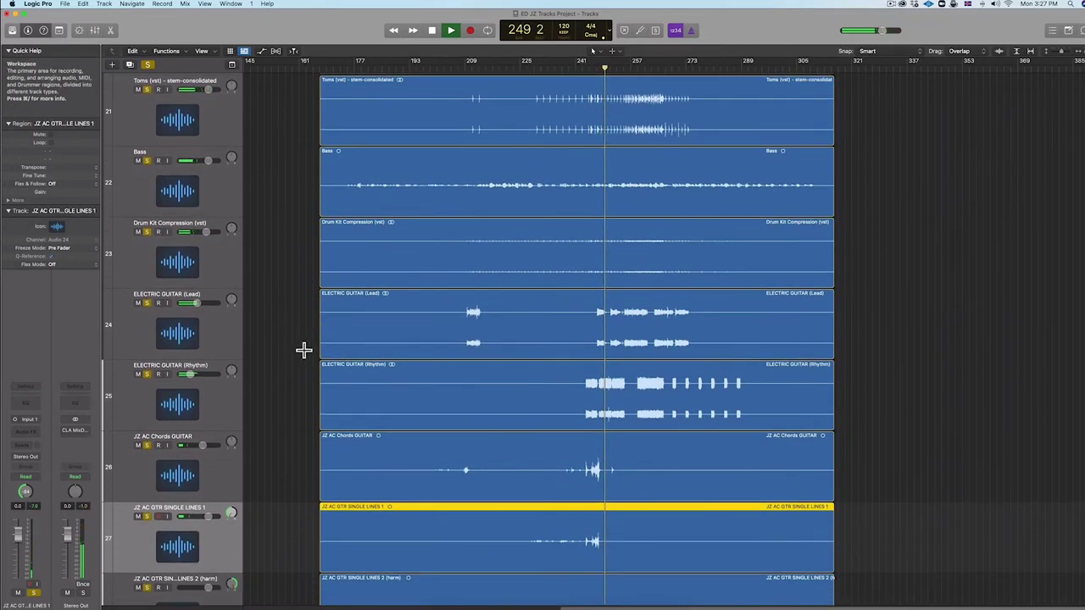
pyautogui.scroll(8, 307, 351)
# Solo SHAKER and OH (vst), pan ELECTRIC GUITAR (Lead) to +33, and solo Mellotron
pyautogui.click(146, 300)
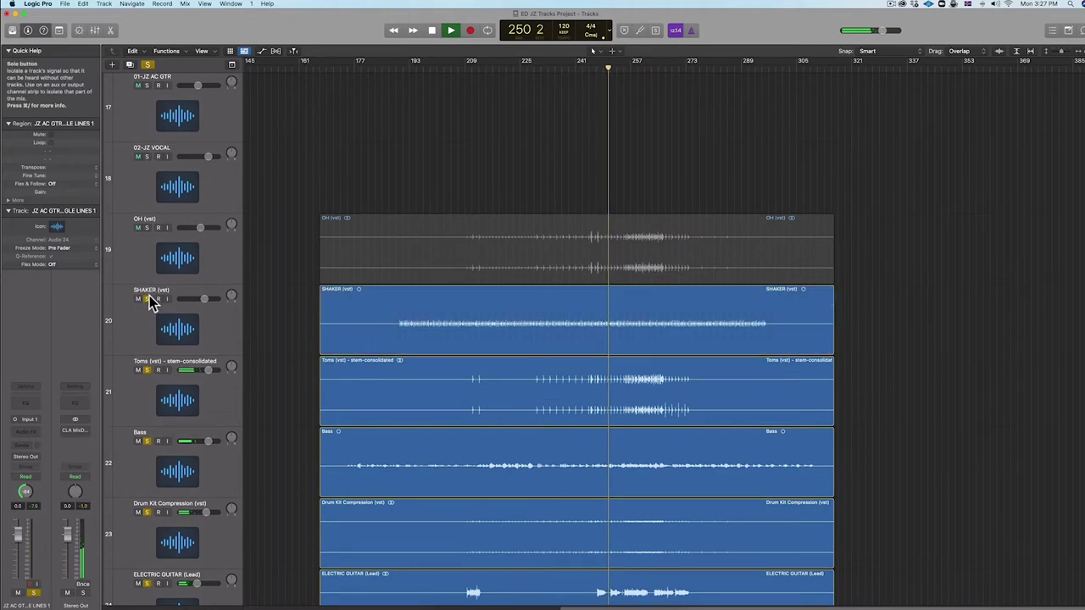
pyautogui.click(140, 228)
pyautogui.scroll(-10, 358, 342)
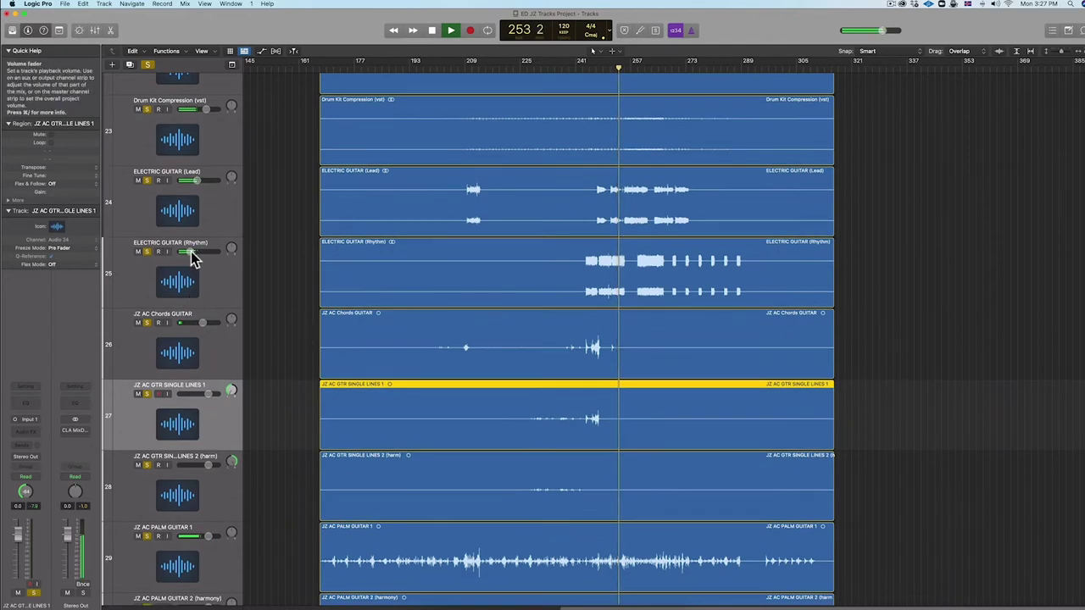
pyautogui.moveTo(194, 180); pyautogui.dragTo(192, 181)
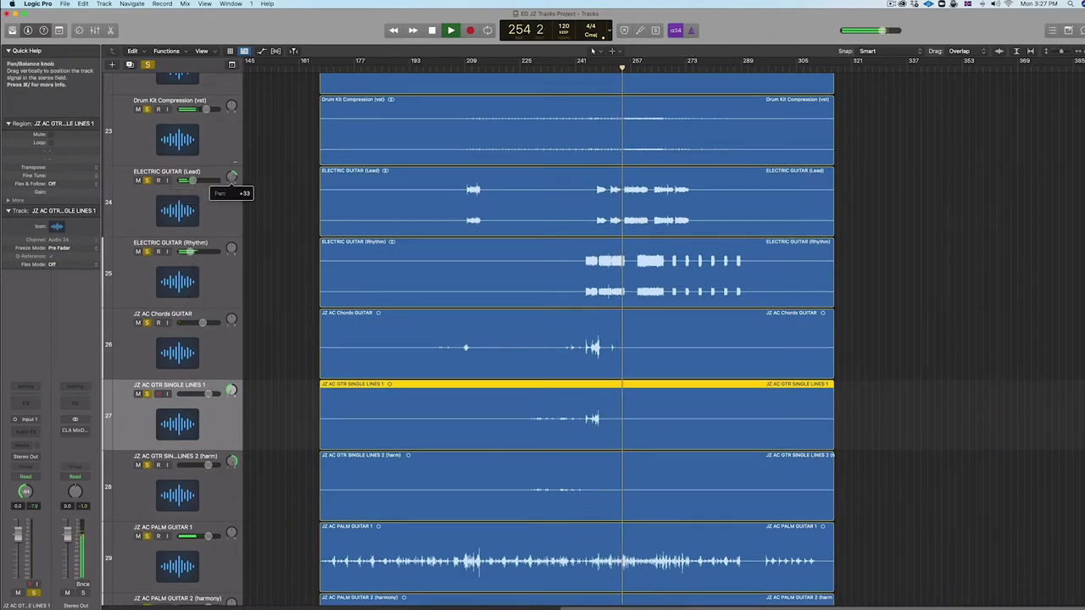
pyautogui.scroll(-5, 607, 305)
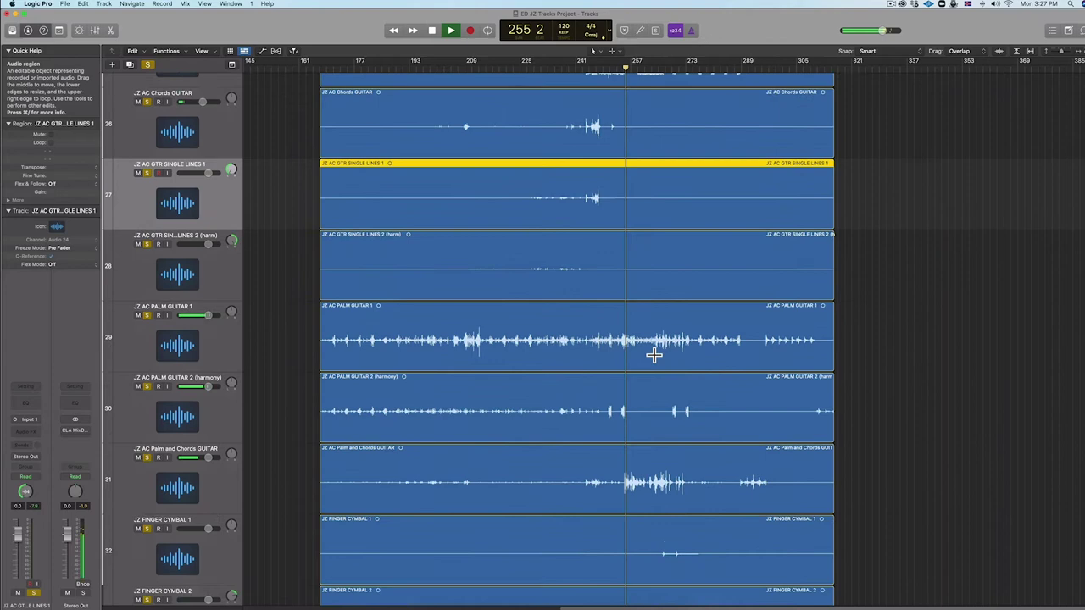
pyautogui.scroll(-5, 657, 355)
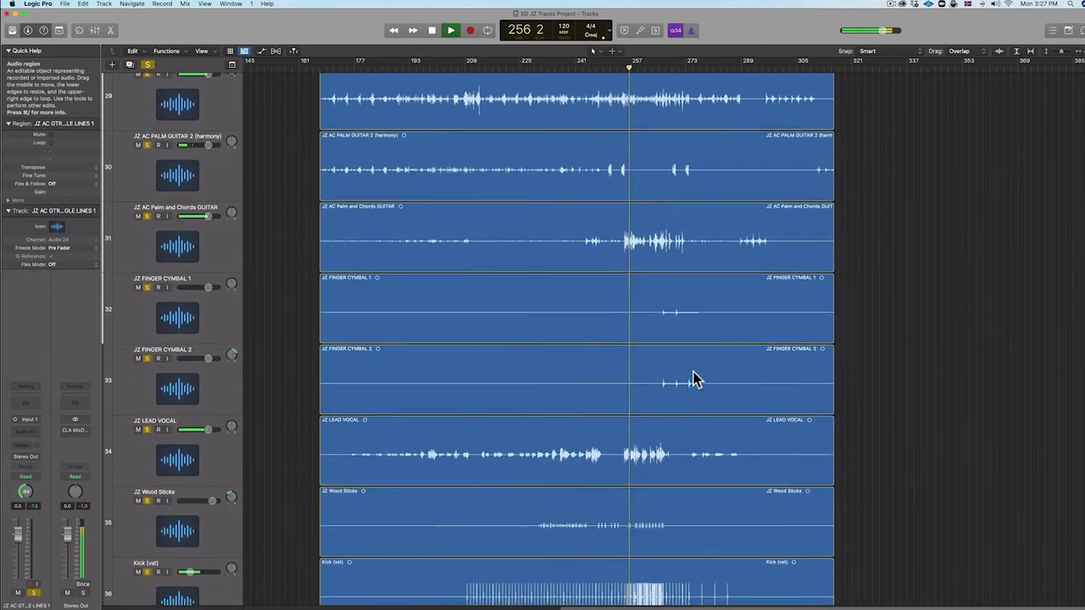
pyautogui.scroll(-3, 691, 371)
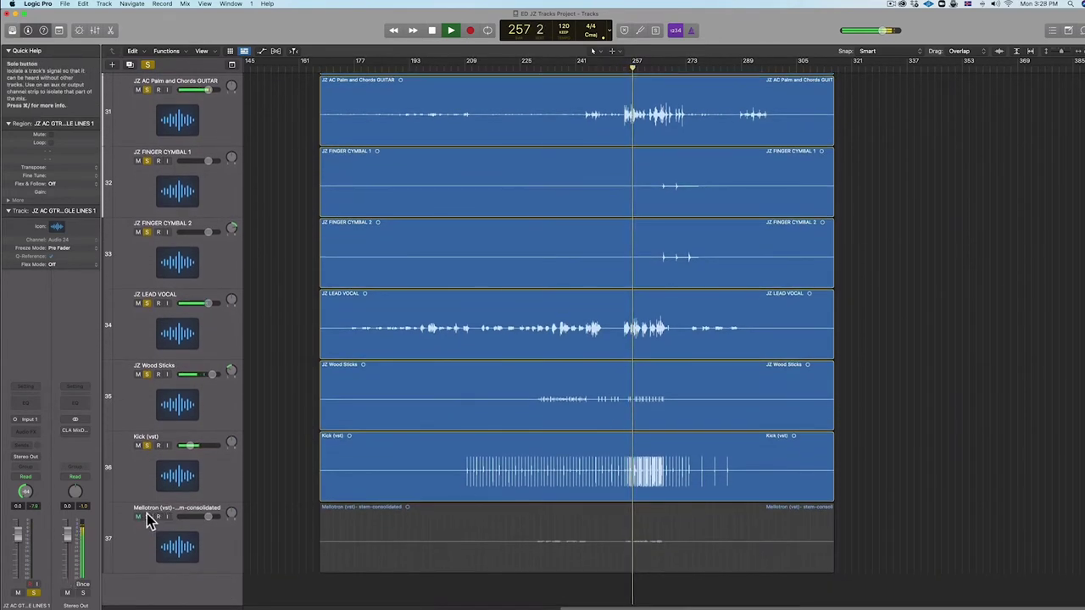
pyautogui.click(147, 517)
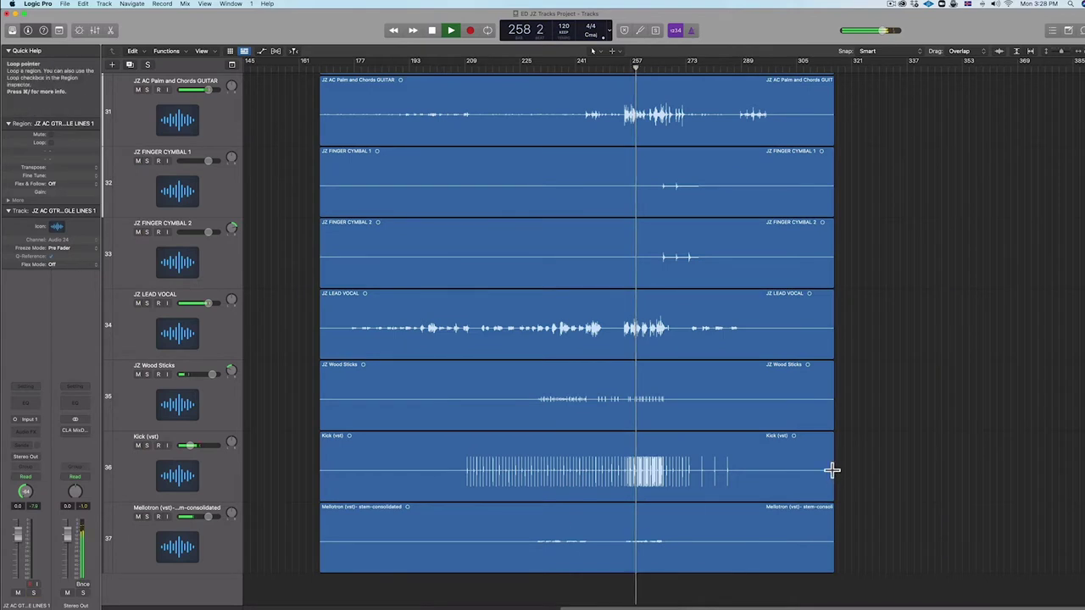
pyautogui.moveTo(208, 516)
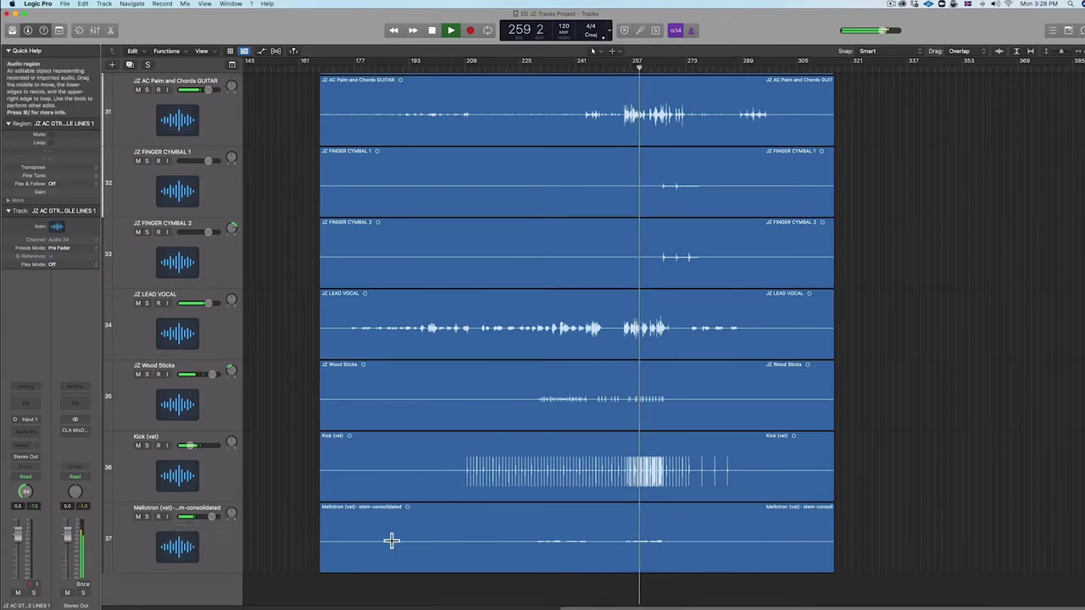
# Select the Mellotron region and scroll through the track list as the arrangement plays
pyautogui.click(481, 519)
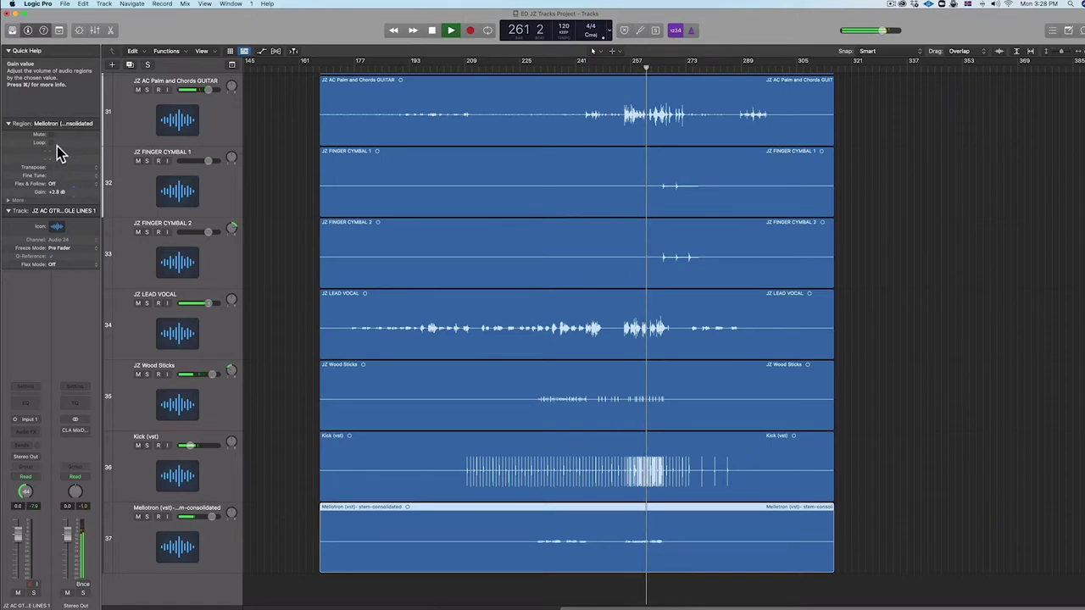
pyautogui.scroll(10, 765, 531)
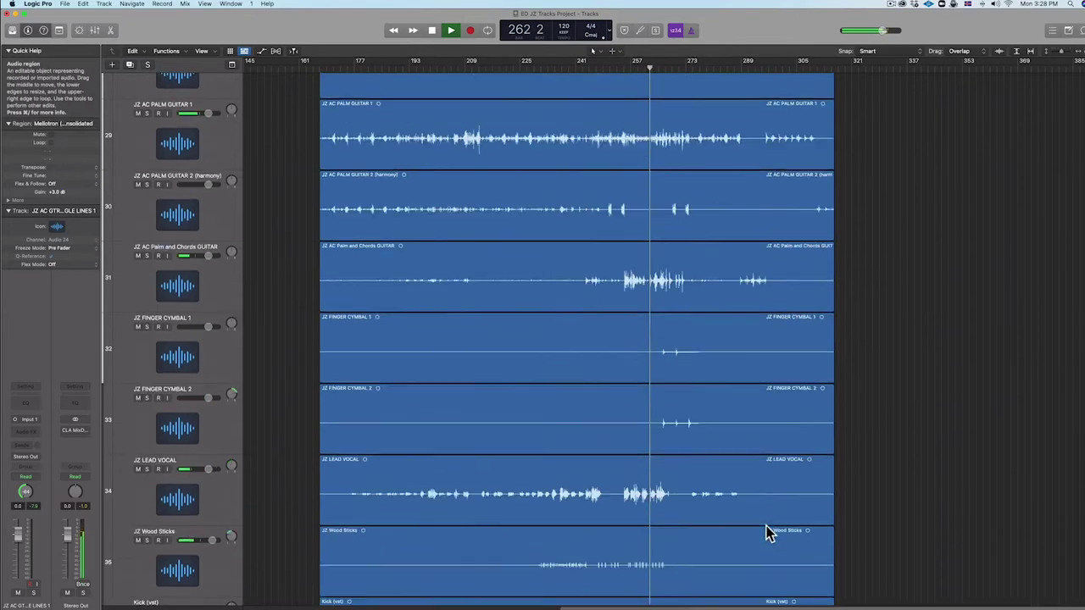
pyautogui.scroll(7, 765, 532)
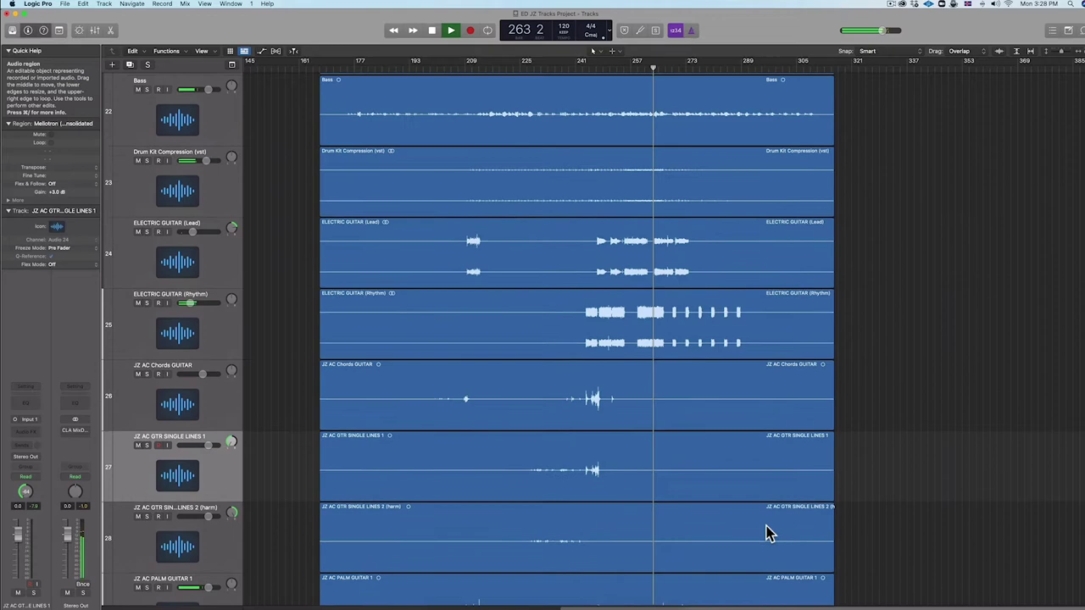
pyautogui.scroll(-1, 766, 532)
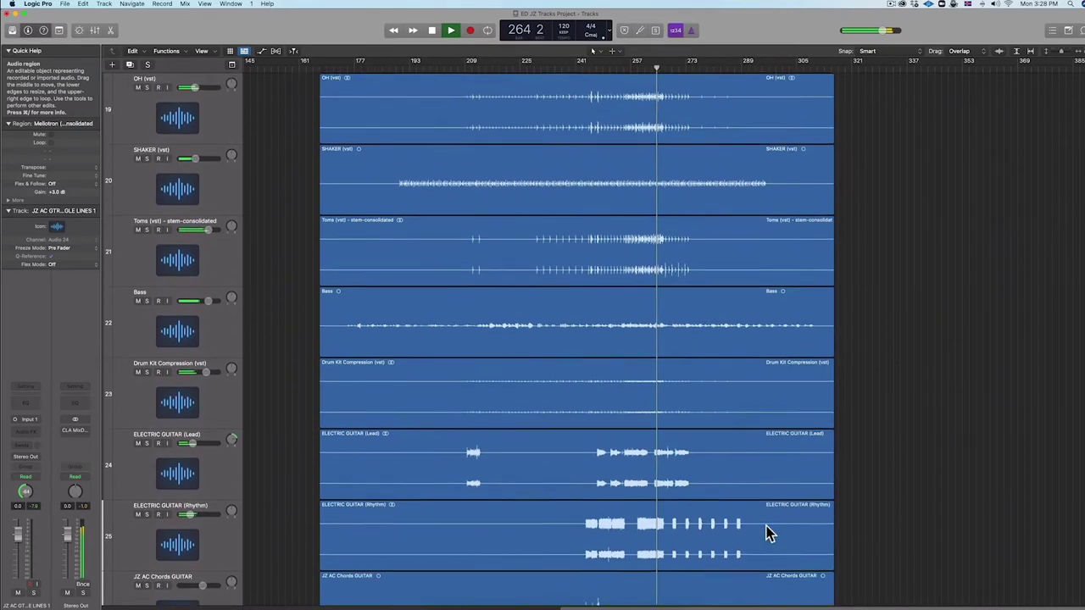
pyautogui.scroll(-4, 765, 531)
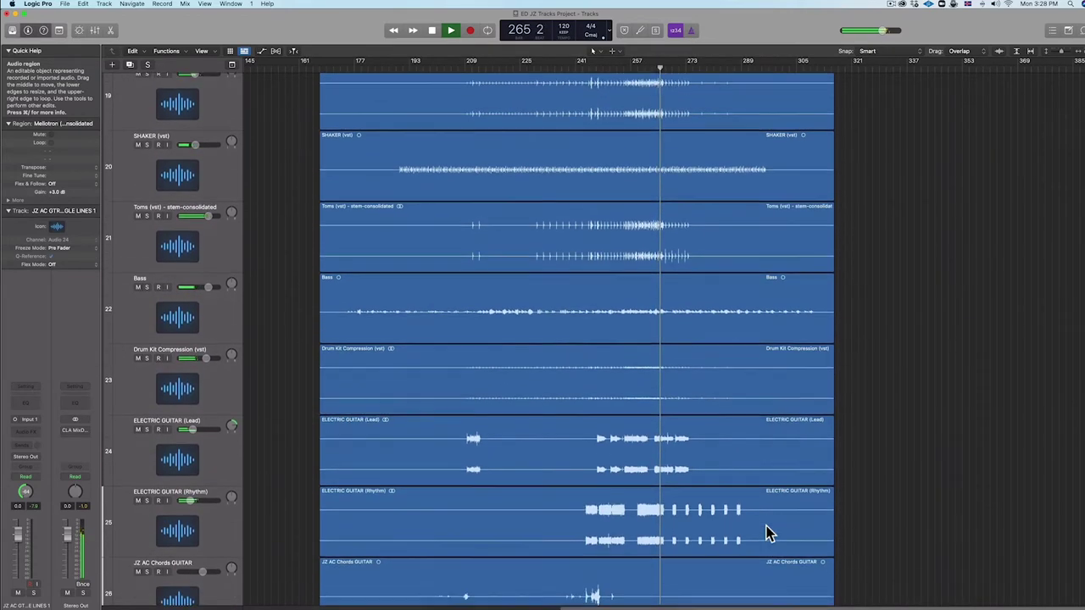
pyautogui.scroll(-8, 765, 531)
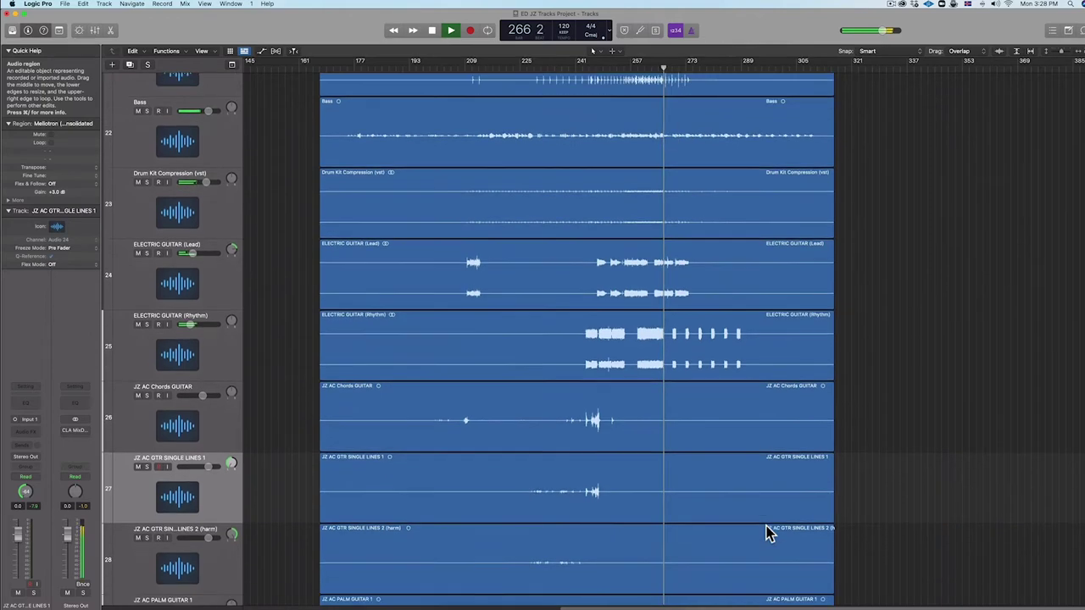
pyautogui.scroll(-5, 766, 532)
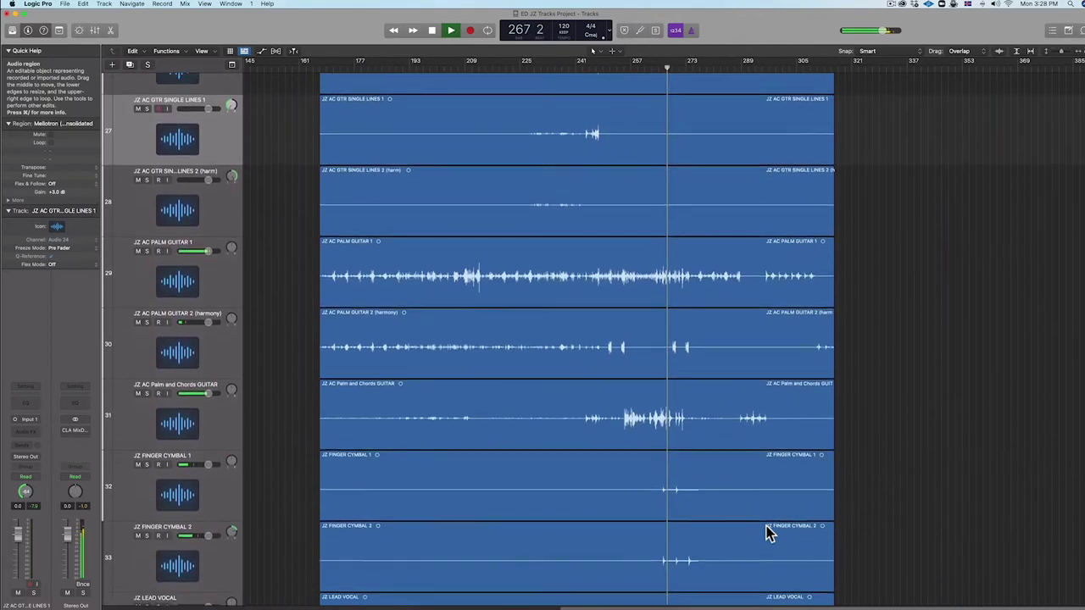
pyautogui.scroll(-1, 745, 526)
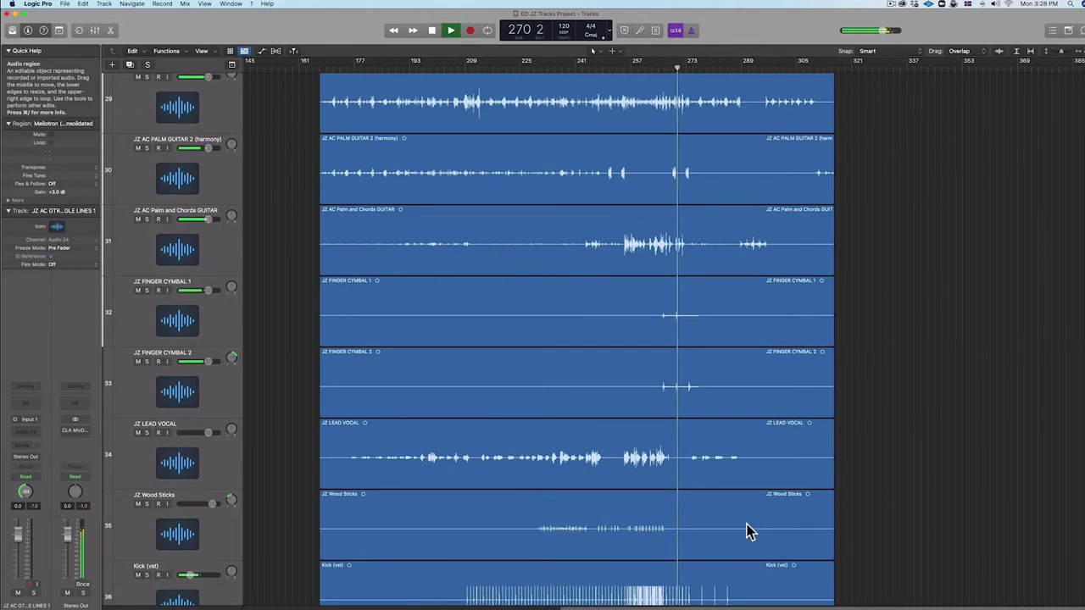
pyautogui.scroll(-4, 757, 501)
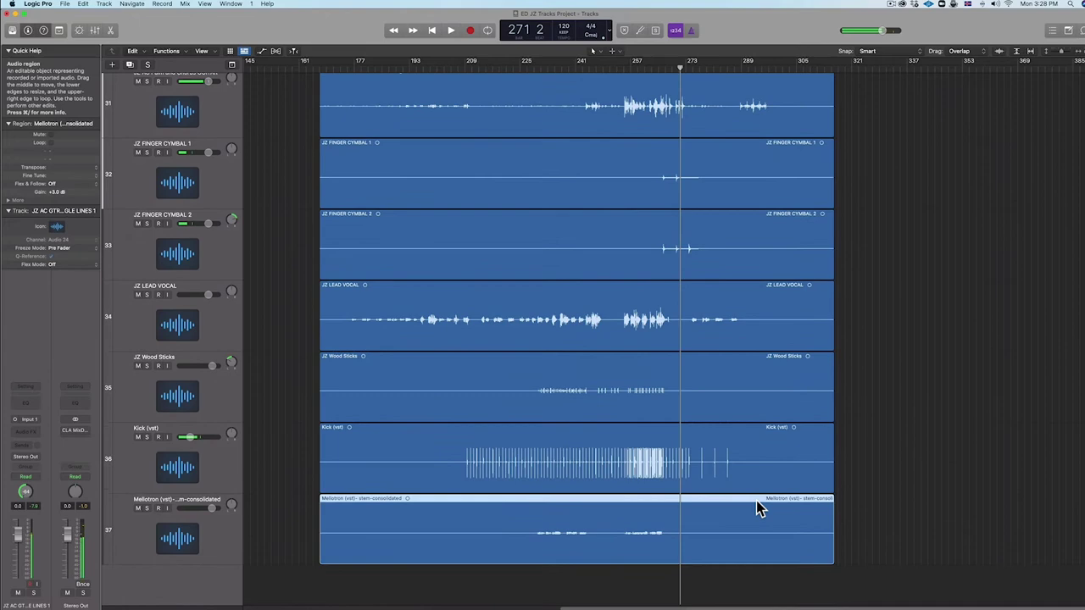
# Scroll up and left to bring tracks 13–19 and bar 1 into view
pyautogui.scroll(15, 757, 506)
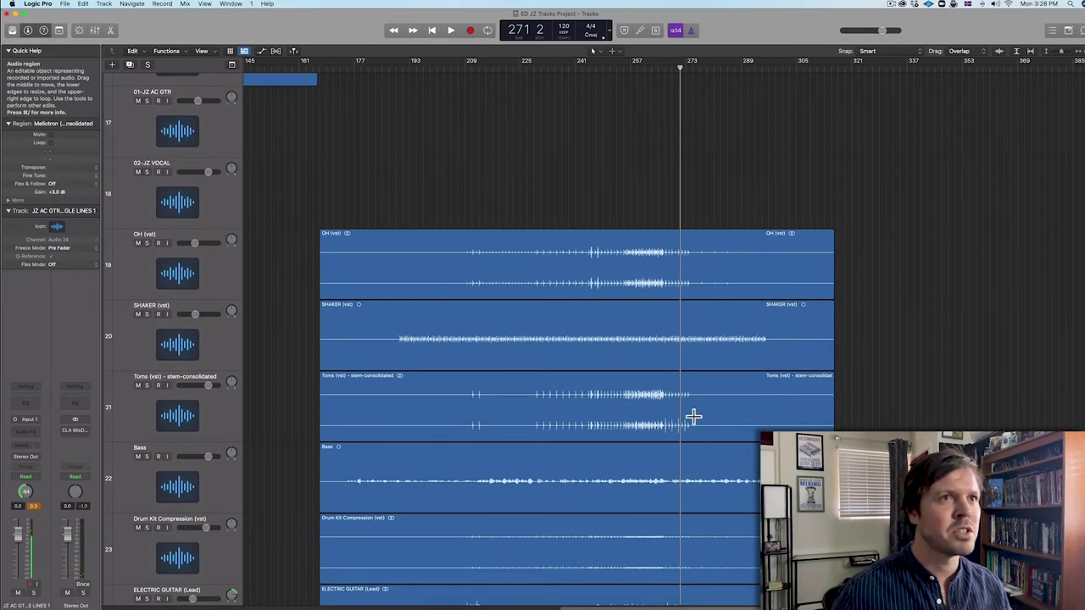
pyautogui.scroll(-2, 694, 416)
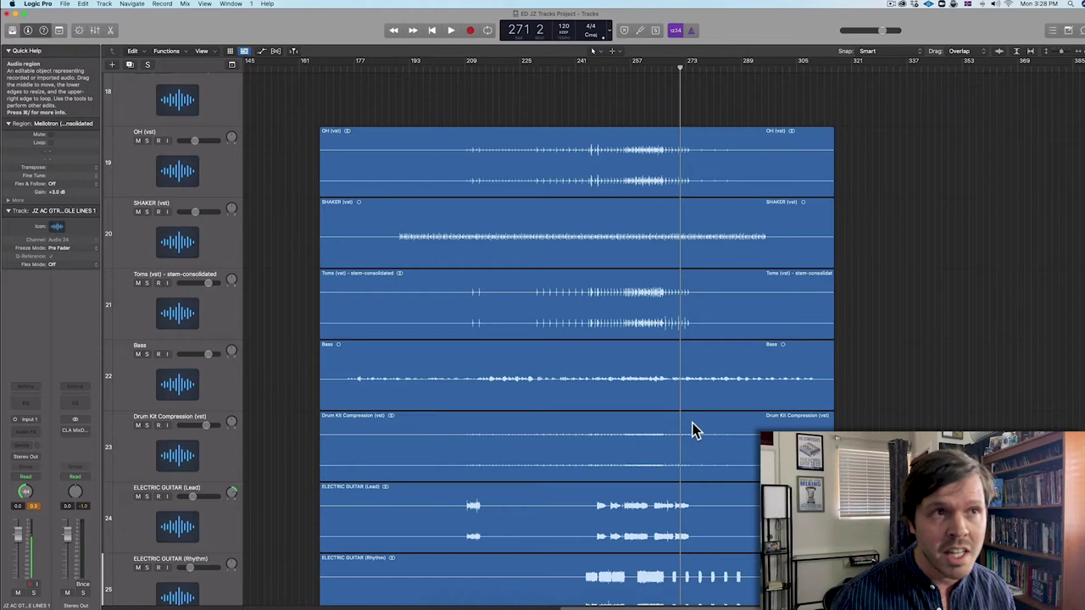
pyautogui.scroll(-2, 694, 430)
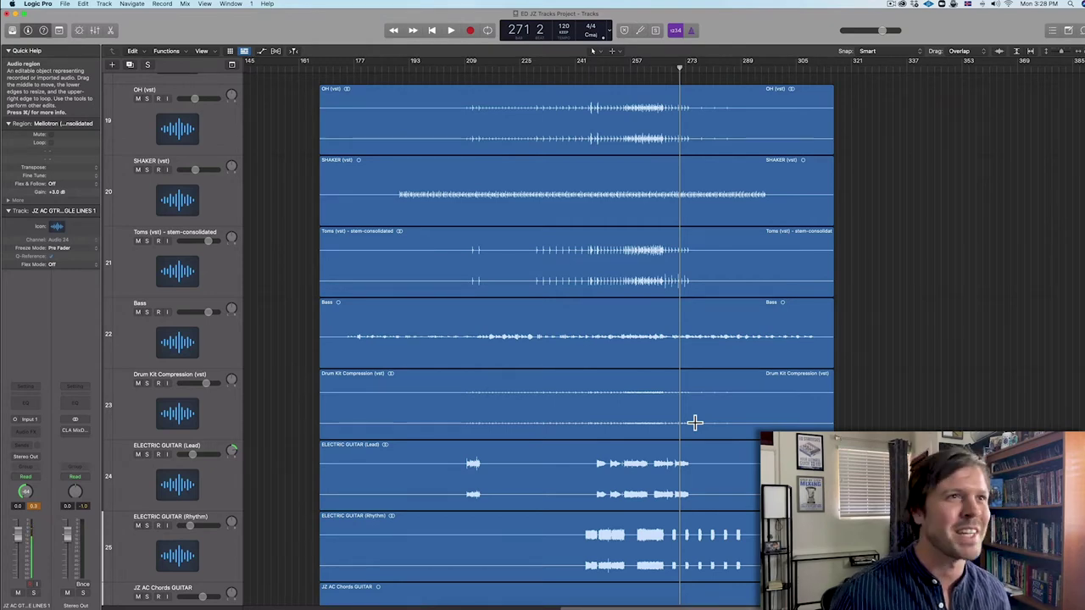
pyautogui.scroll(-15, 686, 424)
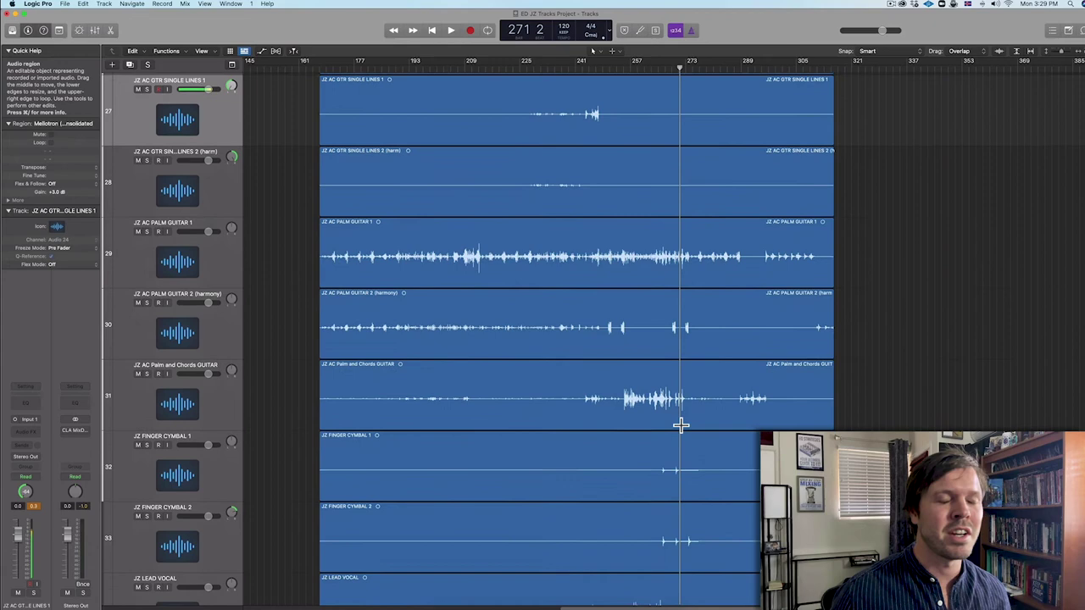
pyautogui.scroll(-1, 682, 425)
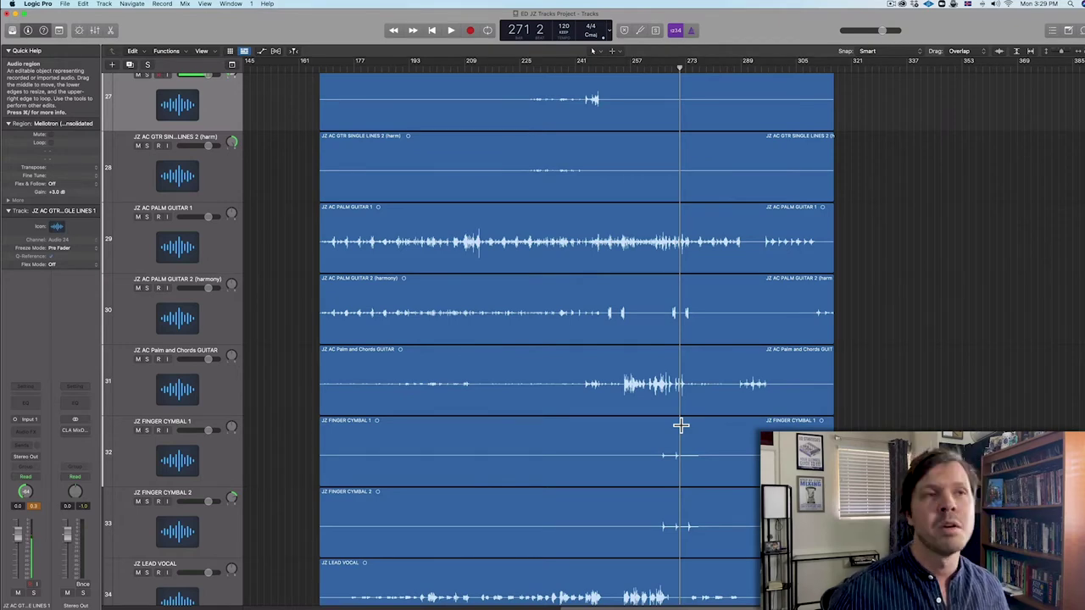
pyautogui.scroll(10, 652, 449)
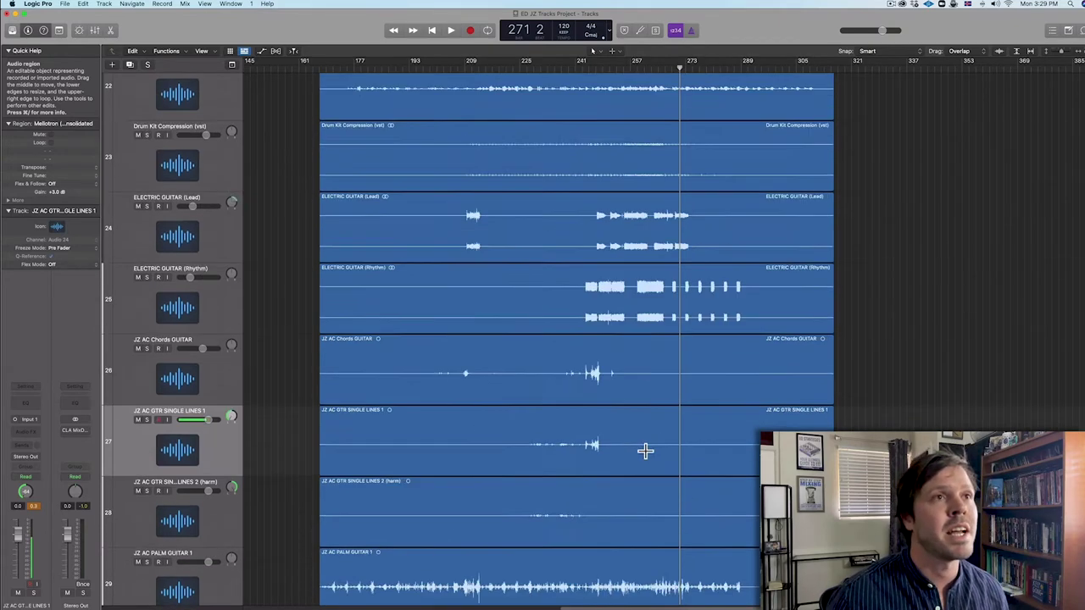
pyautogui.hscroll(-8, 652, 448)
pyautogui.scroll(3, 652, 453)
pyautogui.hscroll(-3, 652, 453)
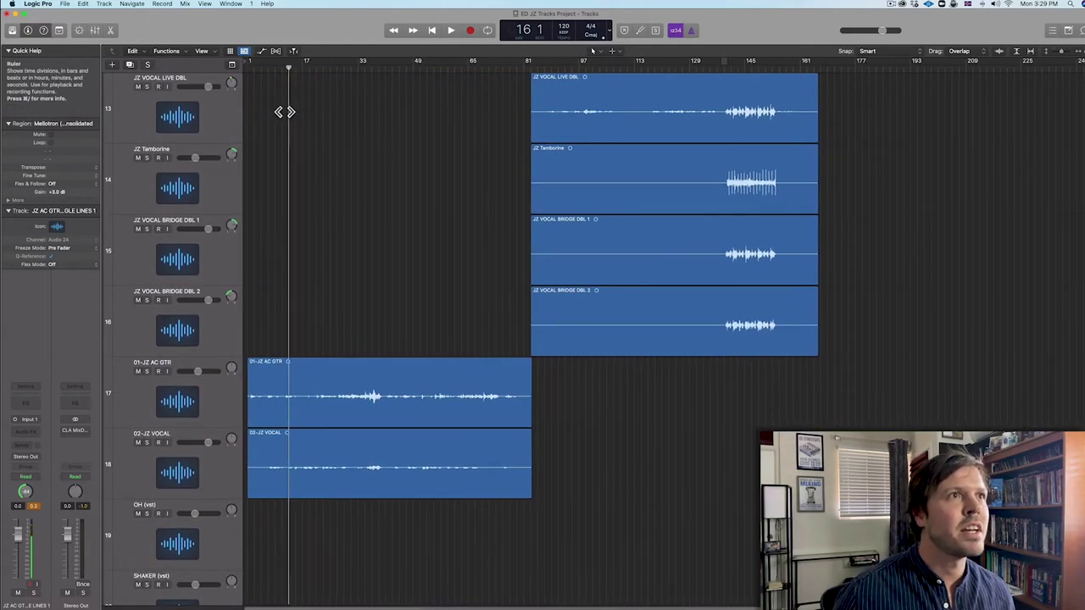
# Move the playhead to around bar 21 and select the 01-JZ AC GTR and 02-JZ VOCAL tracks
pyautogui.scroll(5, 398, 274)
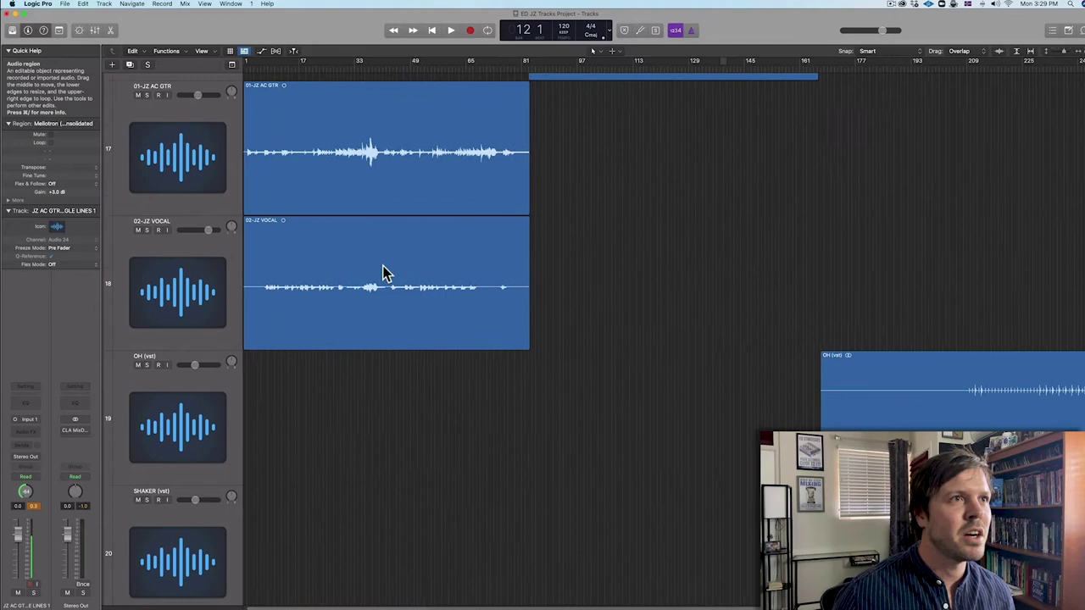
pyautogui.scroll(5, 382, 263)
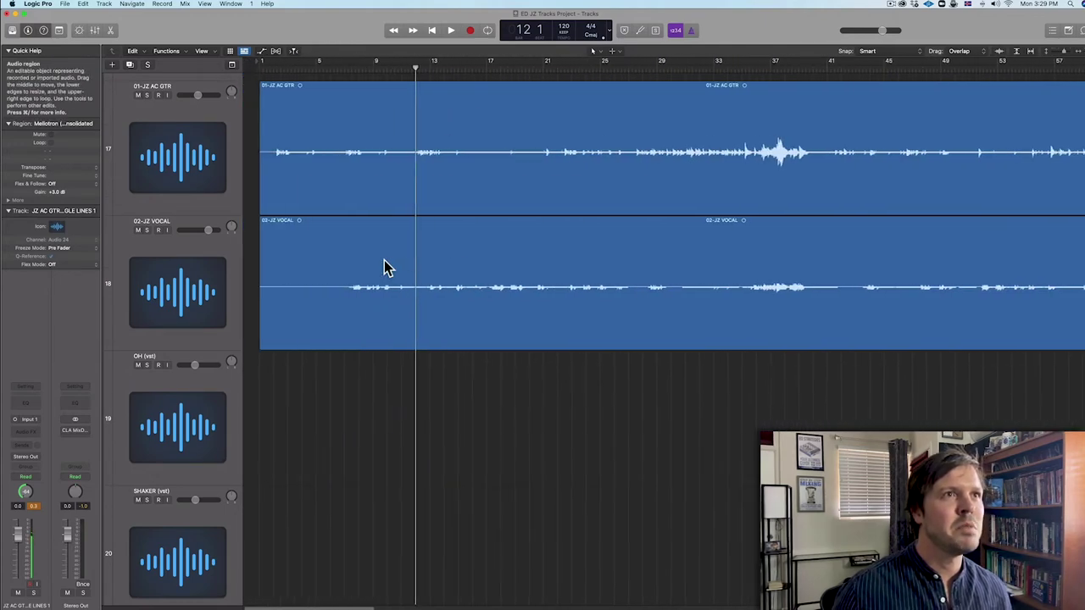
pyautogui.scroll(-5, 383, 264)
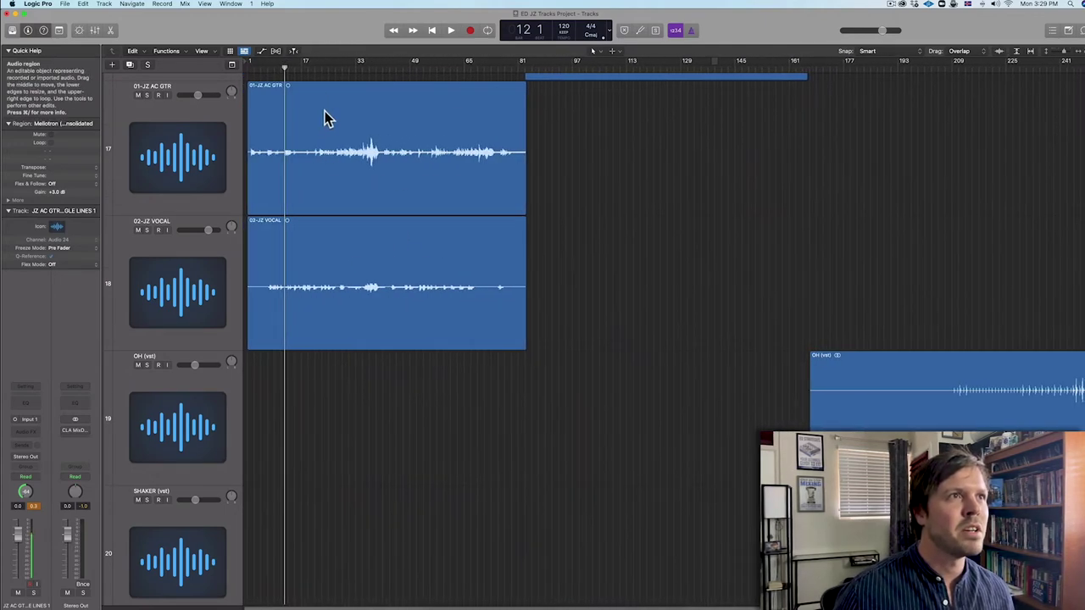
pyautogui.click(316, 68)
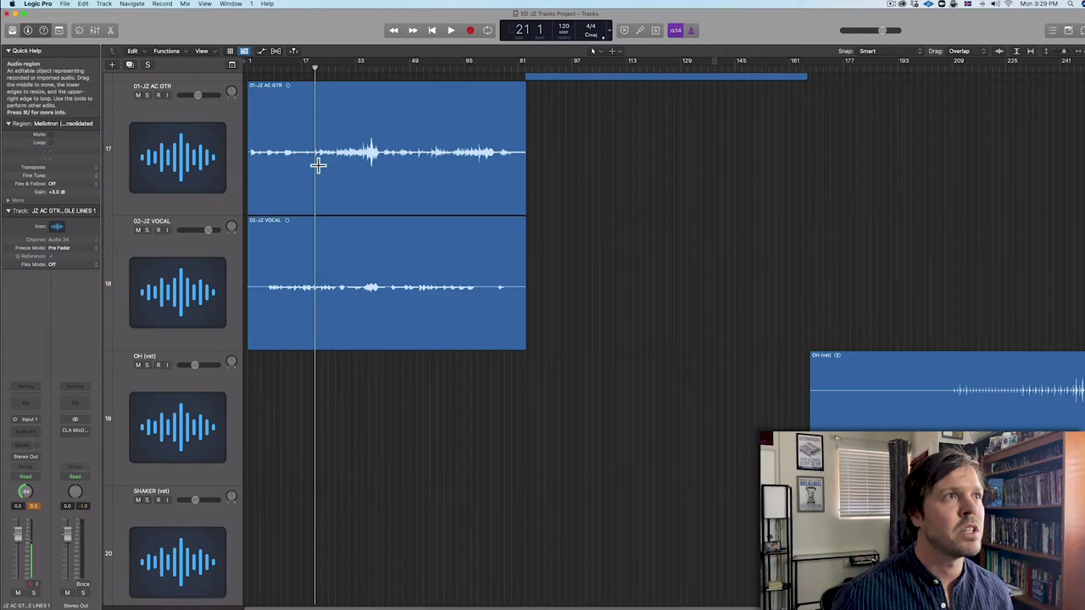
pyautogui.click(199, 190)
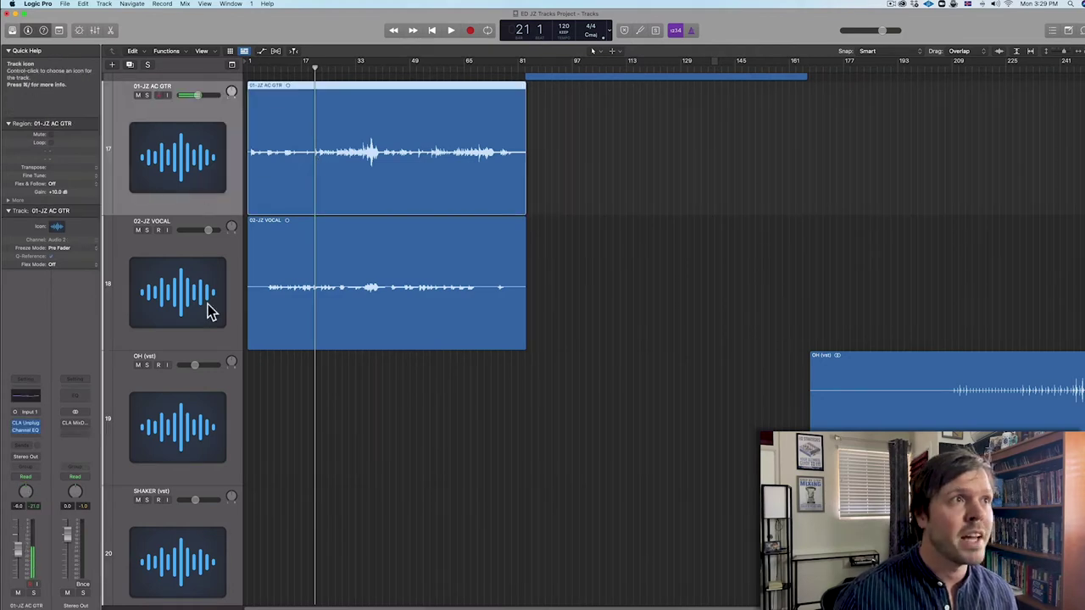
pyautogui.click(211, 312)
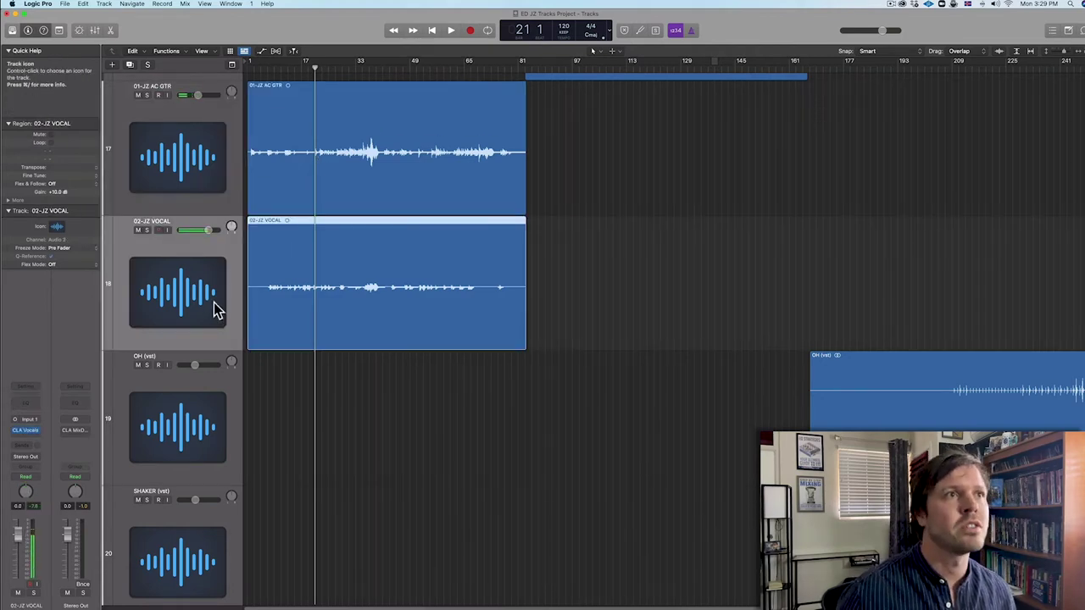
# Select the 01-JZ AC GTR region and zoom with Z so it fills the view
pyautogui.scroll(1, 247, 262)
pyautogui.click(343, 115)
pyautogui.press('z')
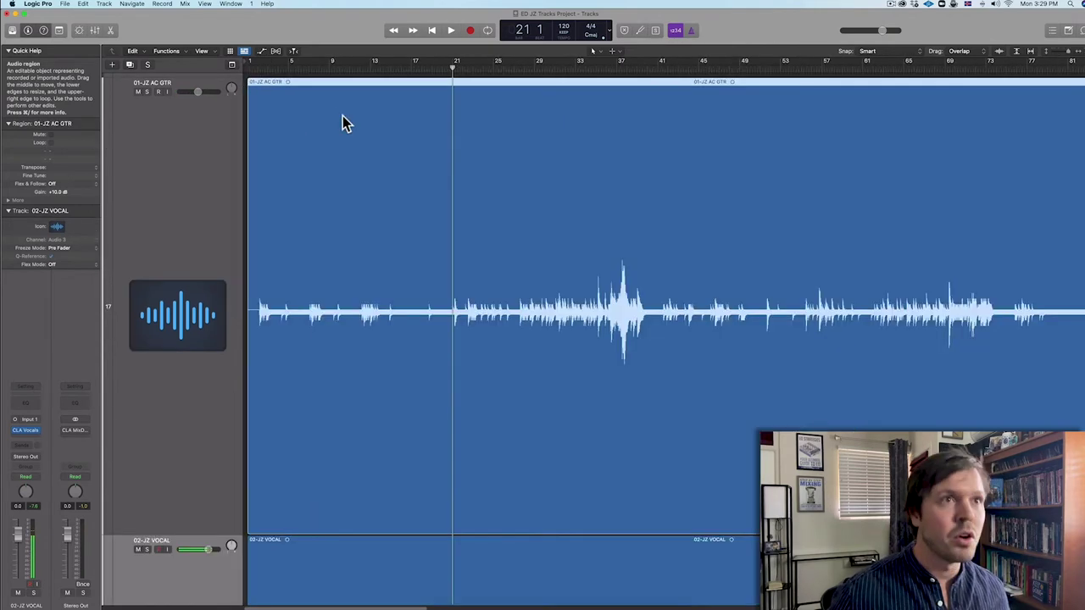
pyautogui.scroll(-1, 542, 280)
pyautogui.scroll(-2, 536, 282)
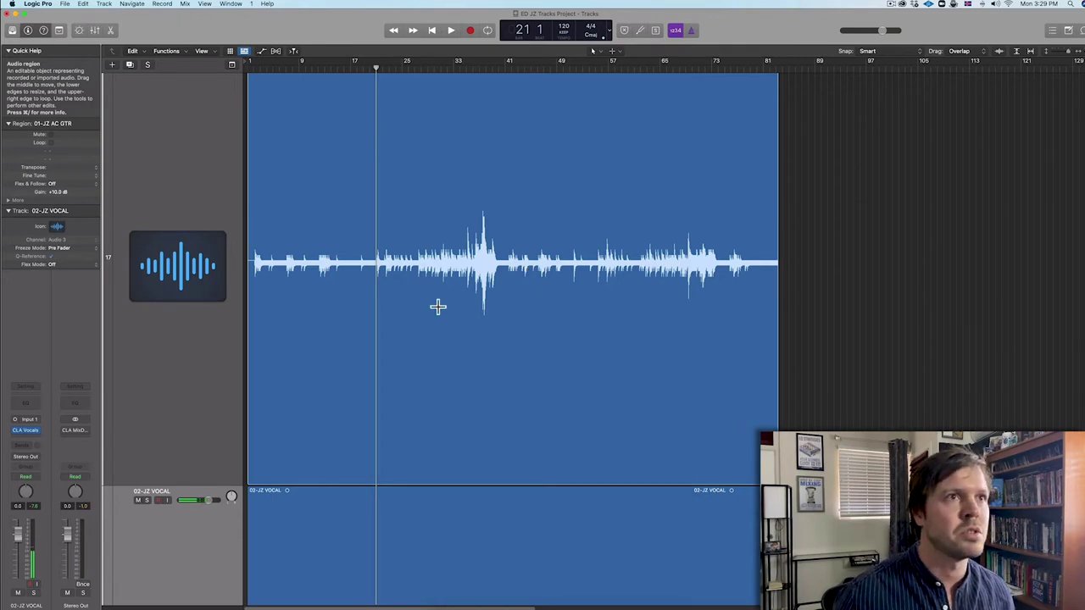
pyautogui.scroll(-3, 447, 322)
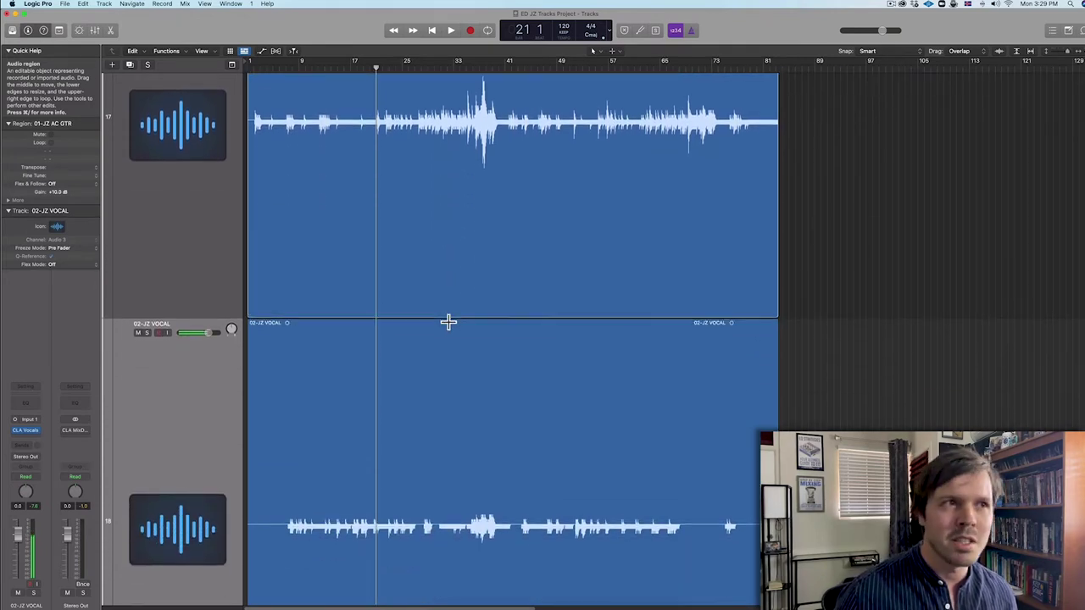
pyautogui.scroll(2, 448, 322)
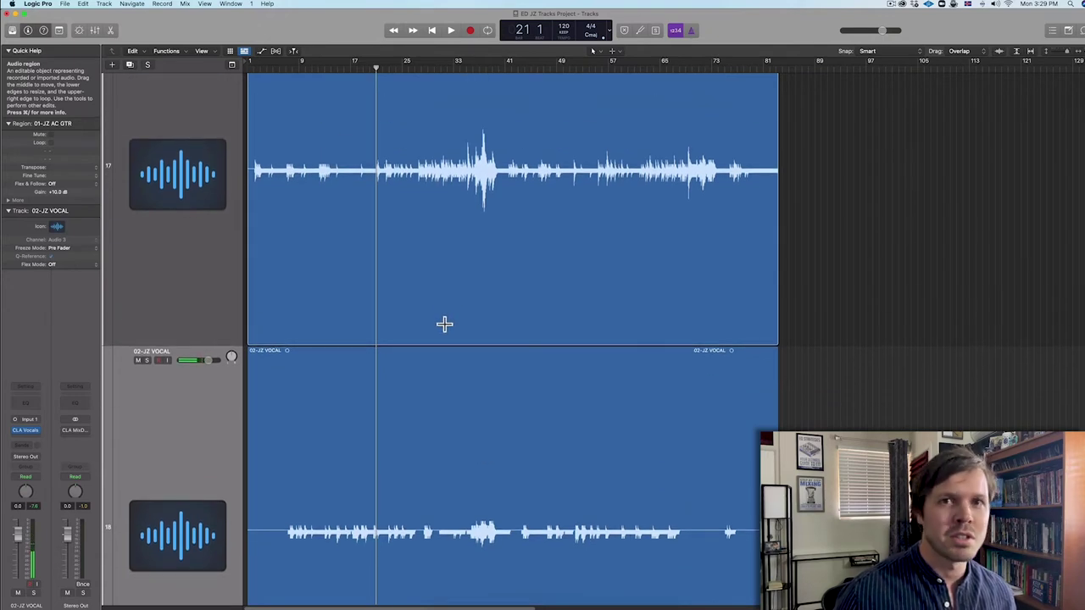
pyautogui.scroll(-2, 450, 316)
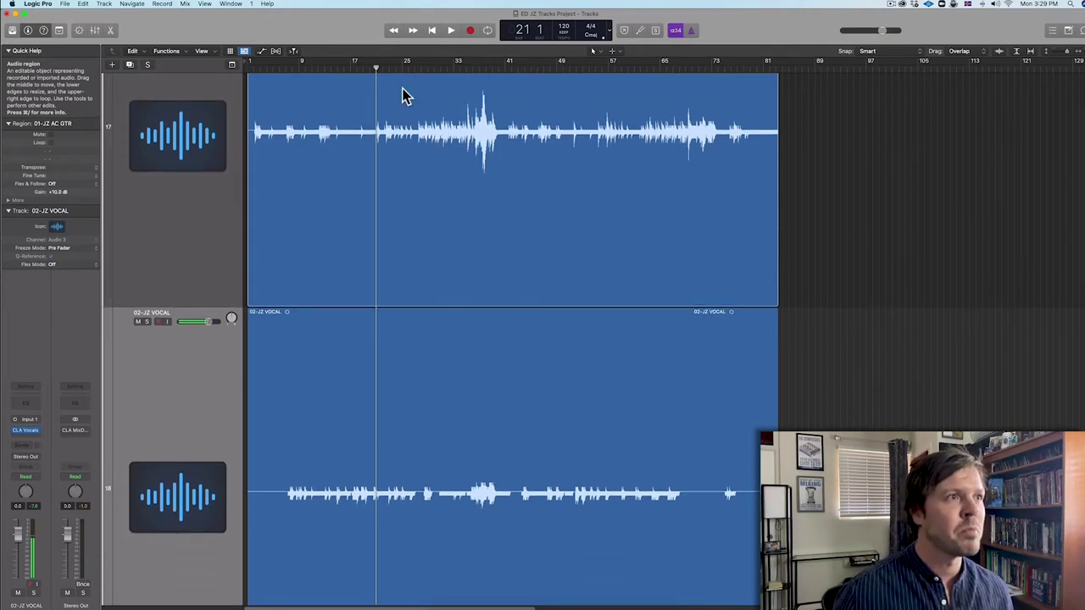
pyautogui.scroll(10, 213, 315)
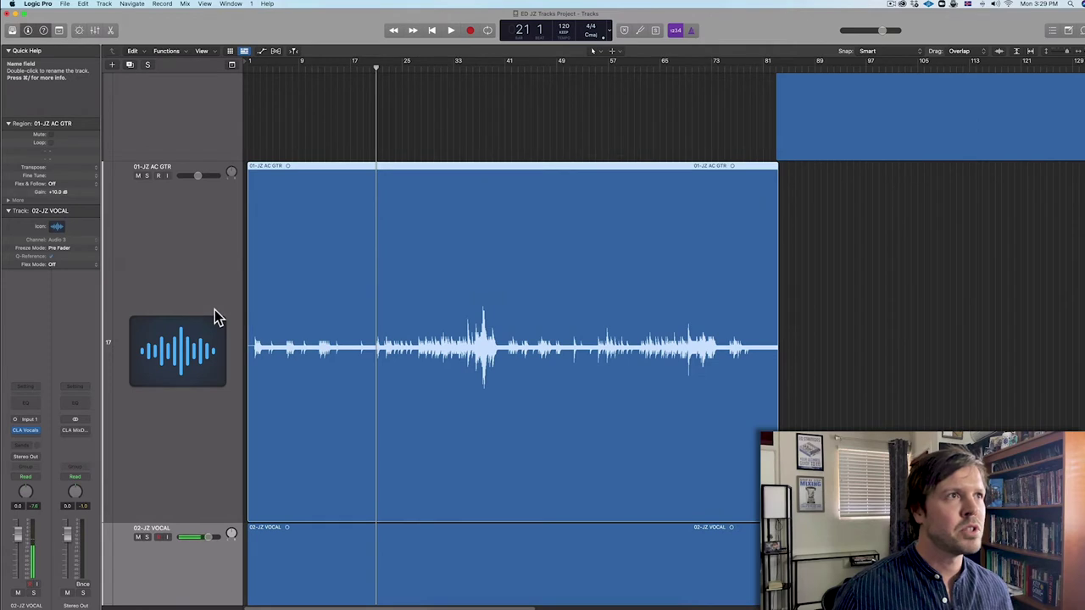
# Reselect the 02-JZ VOCAL and 01-JZ AC GTR tracks and drag the playhead back to bar 7
pyautogui.click(149, 550)
pyautogui.scroll(-10, 155, 551)
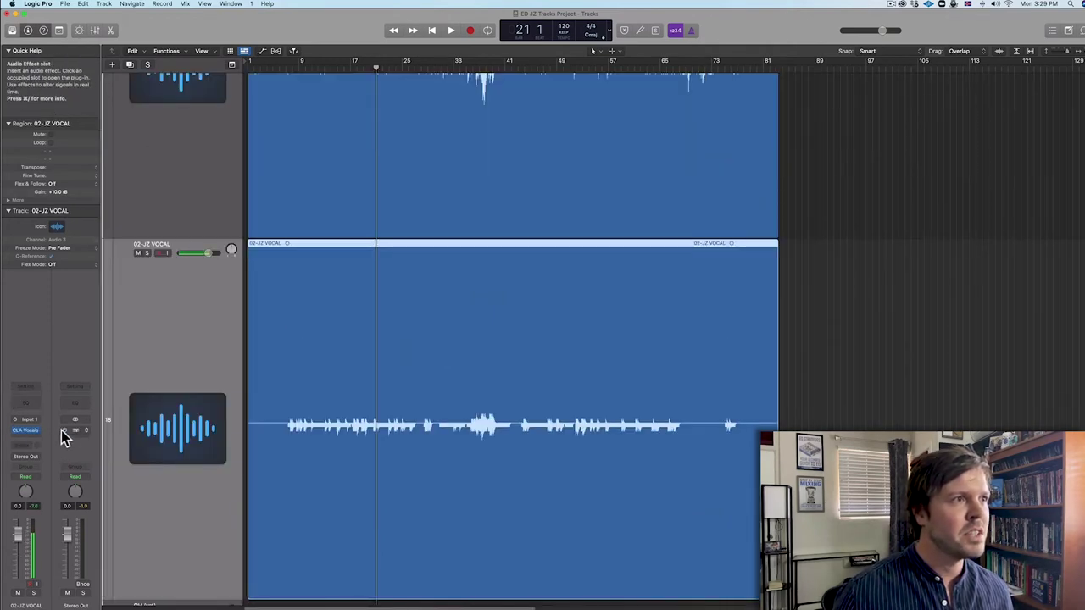
pyautogui.scroll(8, 199, 370)
pyautogui.click(199, 371)
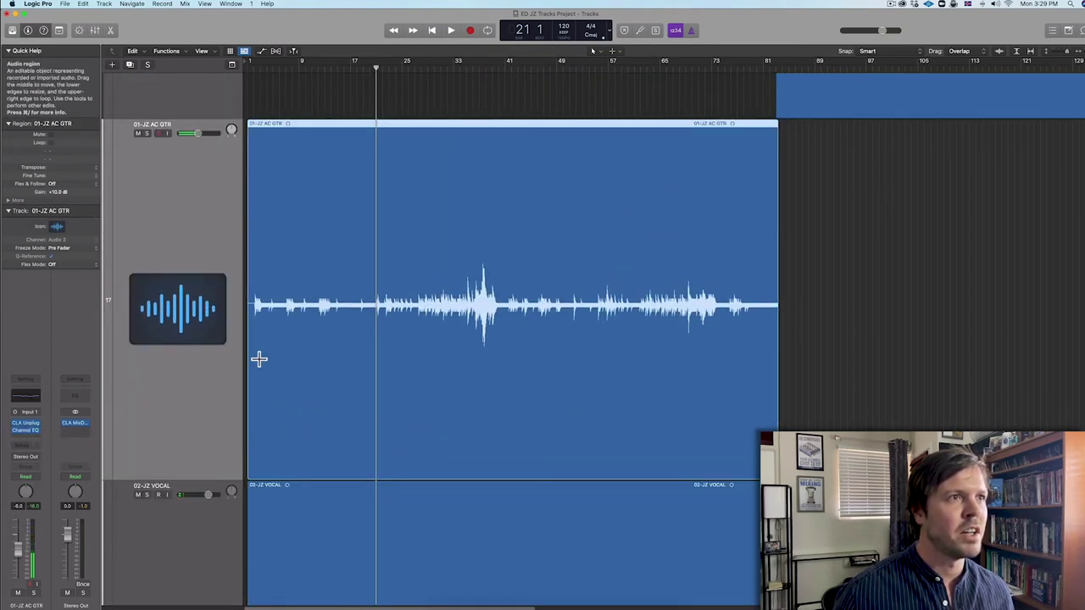
pyautogui.scroll(-5, 260, 359)
pyautogui.scroll(1, 402, 102)
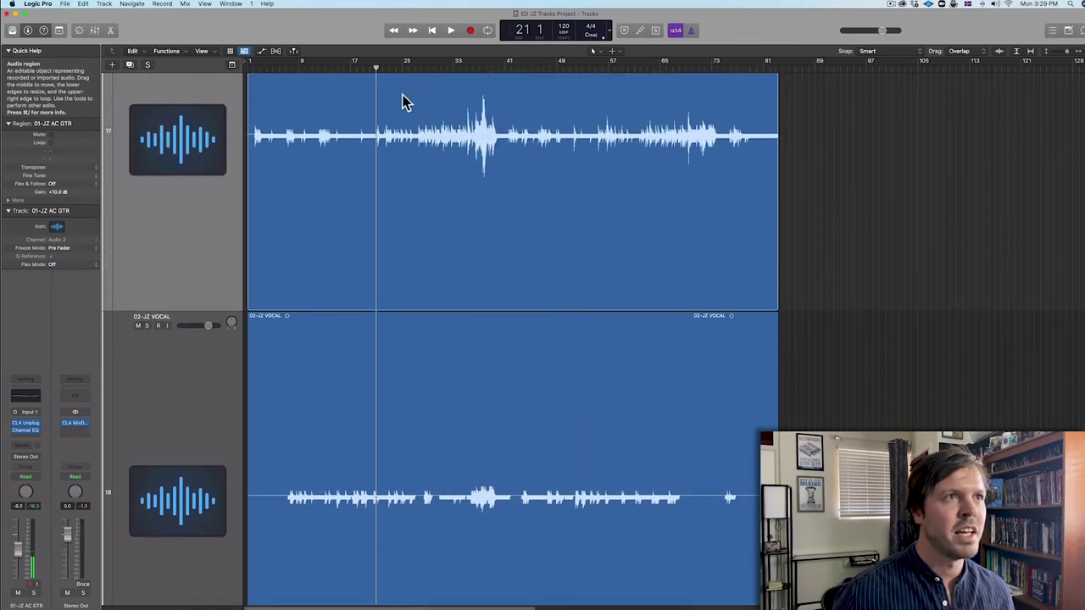
pyautogui.moveTo(296, 78); pyautogui.dragTo(285, 75)
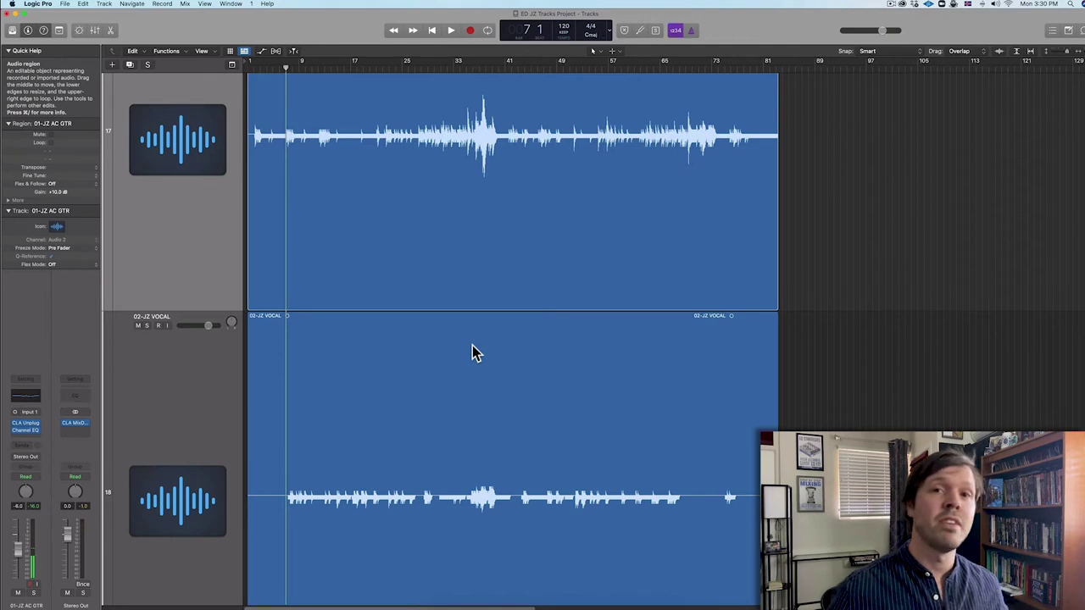
# Play from bar 7, stop, select the 02-JZ VOCAL region, and restart playback
pyautogui.press('space')
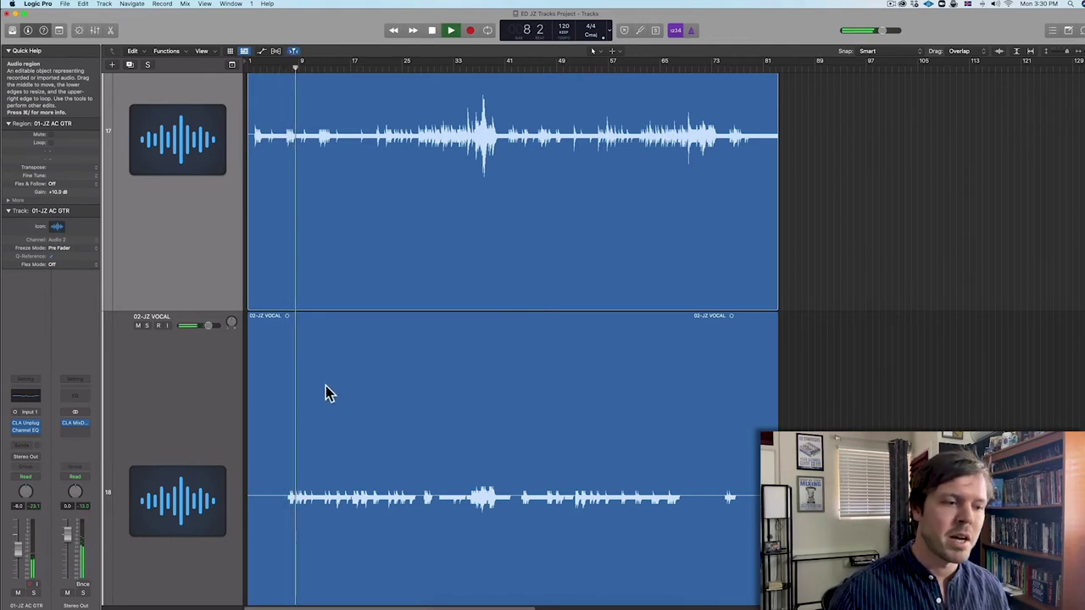
pyautogui.press('space')
pyautogui.click(331, 393)
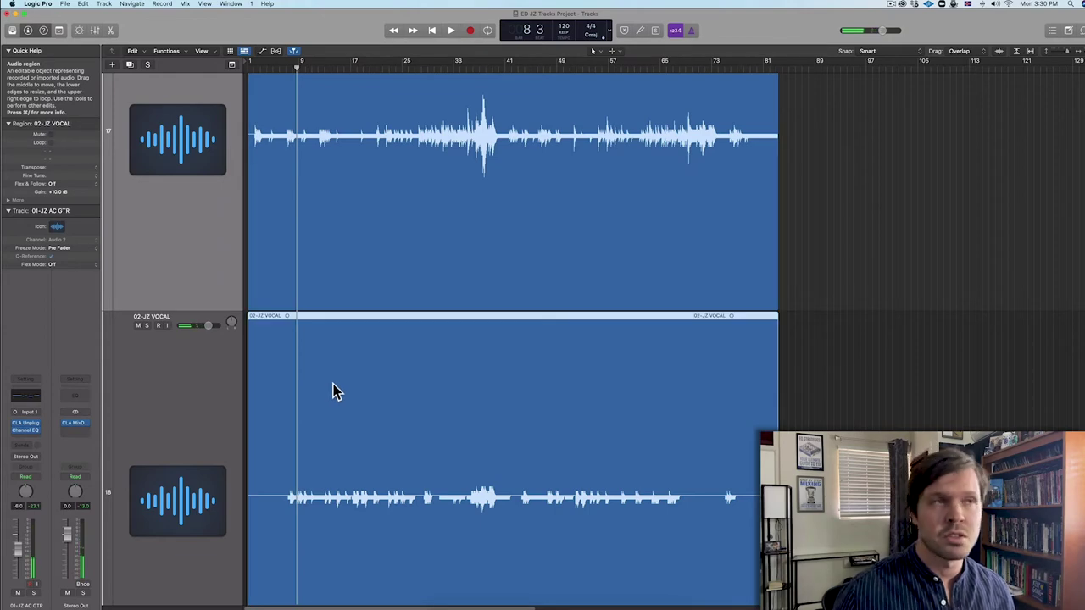
pyautogui.press('space')
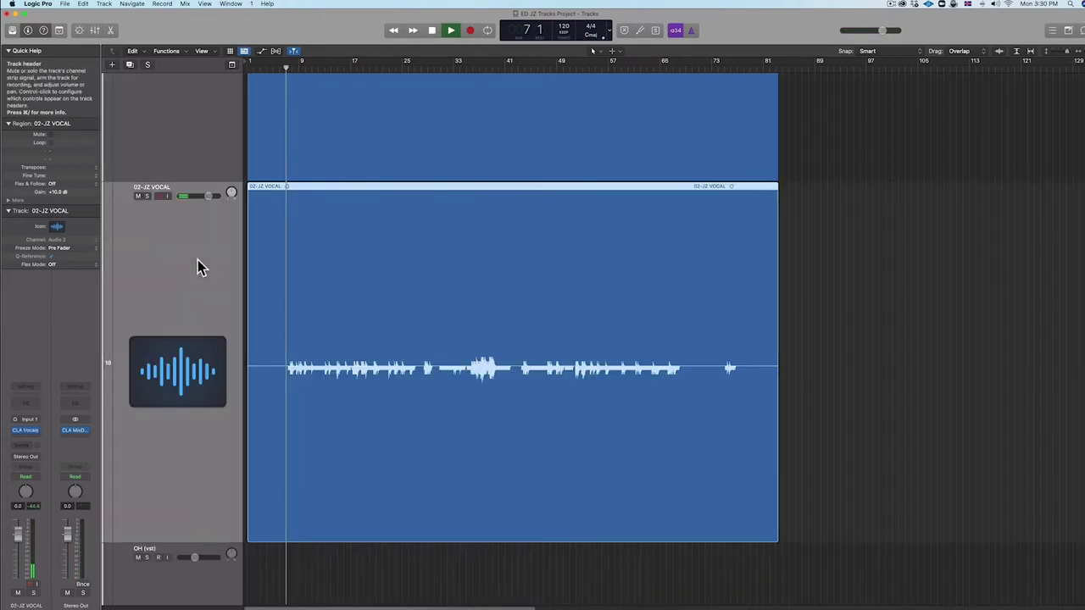
# Raise the 01-JZ AC GTR track volume to -2.1 dB
pyautogui.scroll(5, 342, 284)
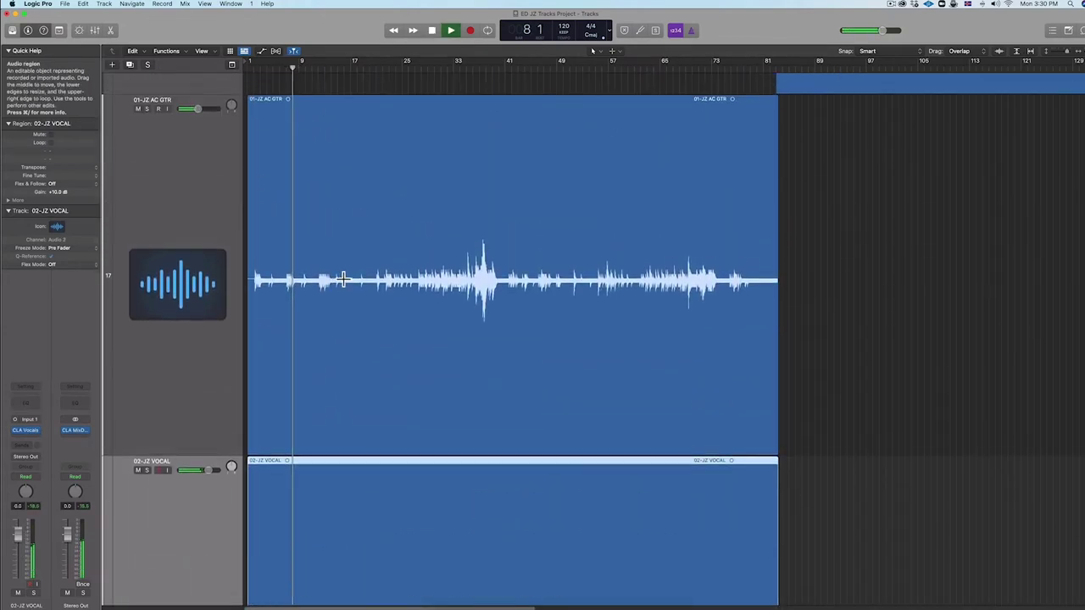
pyautogui.scroll(-3, 356, 281)
pyautogui.scroll(-1, 356, 281)
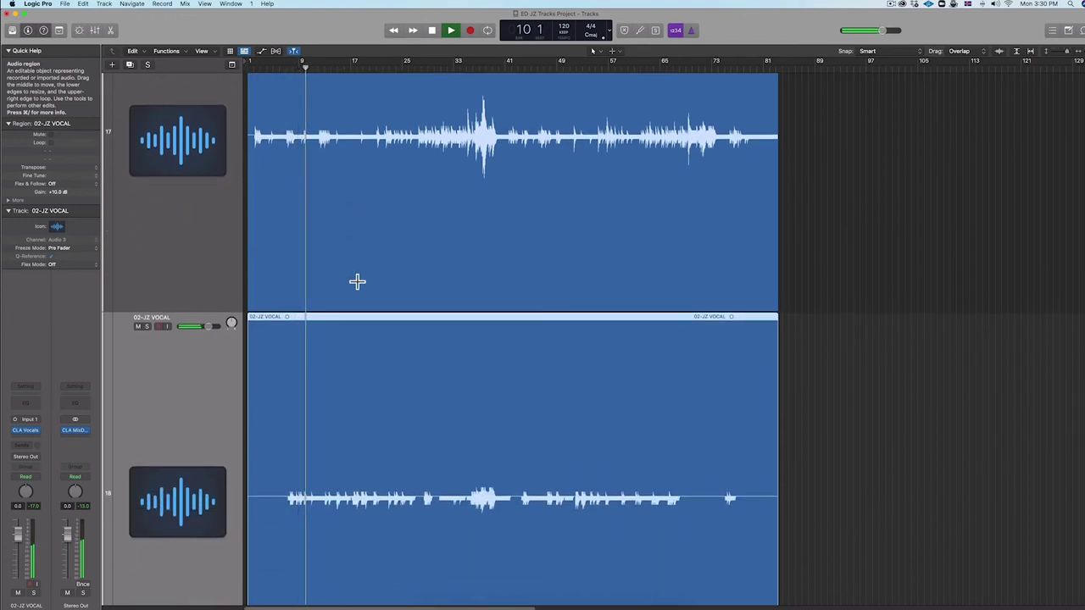
pyautogui.scroll(-3, 209, 395)
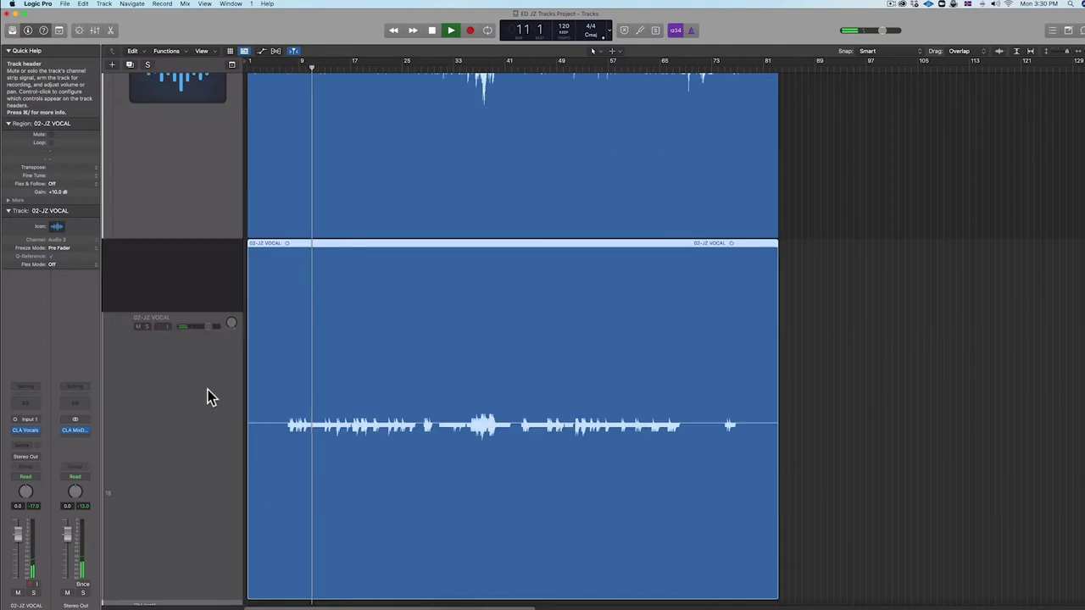
pyautogui.scroll(8, 210, 390)
pyautogui.click(212, 383)
pyautogui.scroll(3, 203, 238)
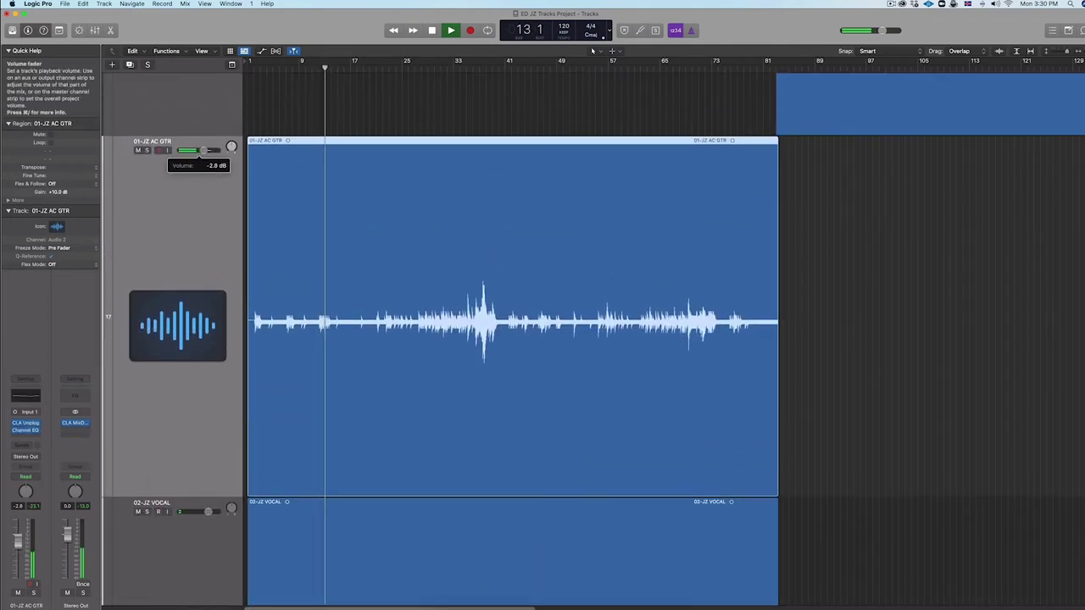
pyautogui.moveTo(203, 150); pyautogui.dragTo(213, 153)
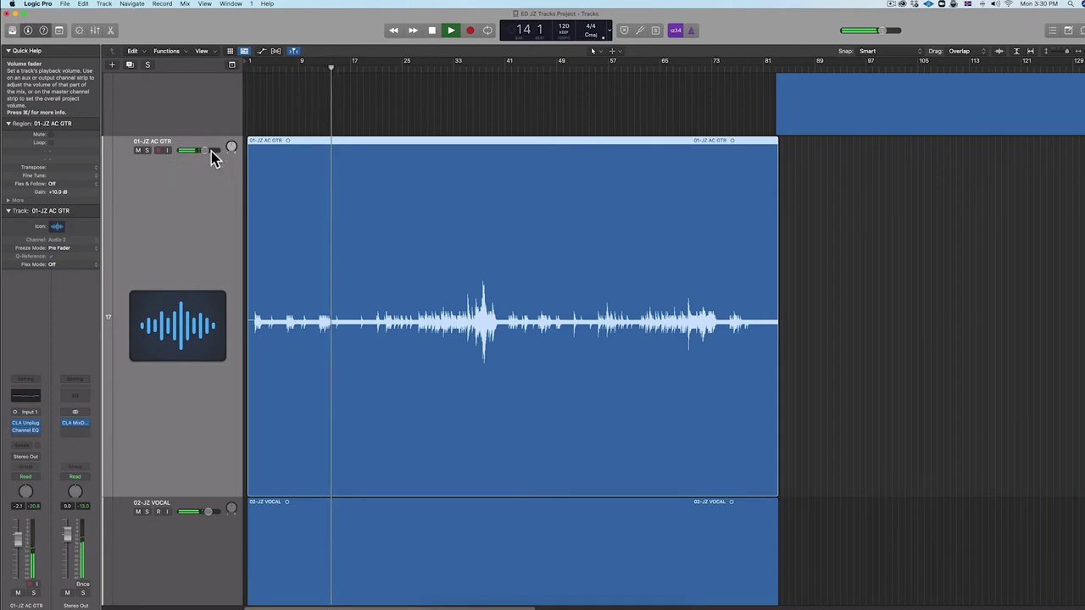
# Zoom the Tracks area out to see more arrangement, then back in
pyautogui.scroll(-4, 573, 327)
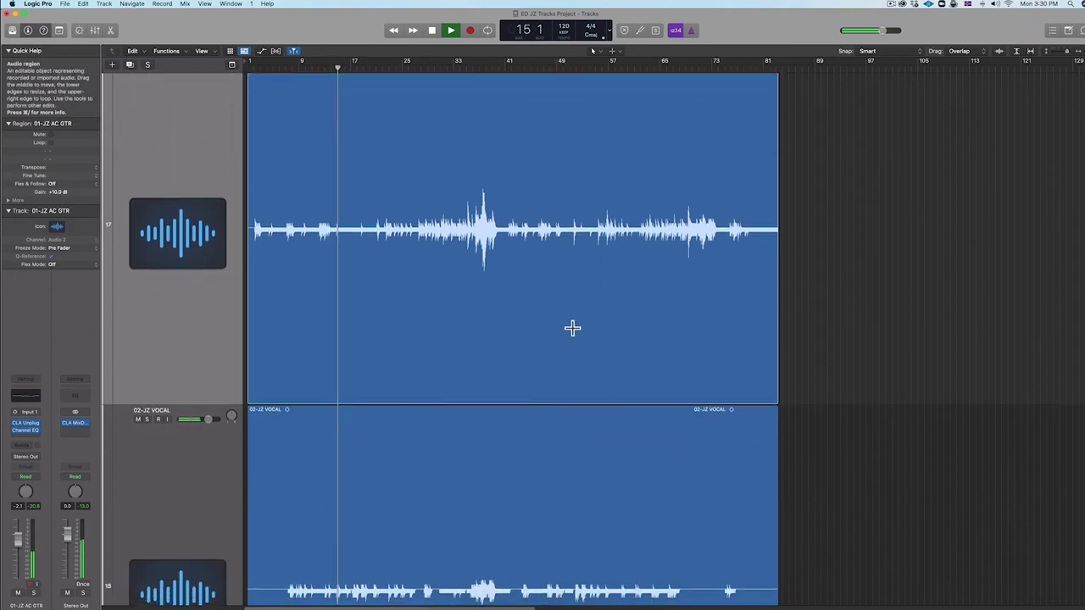
pyautogui.scroll(-4, 573, 328)
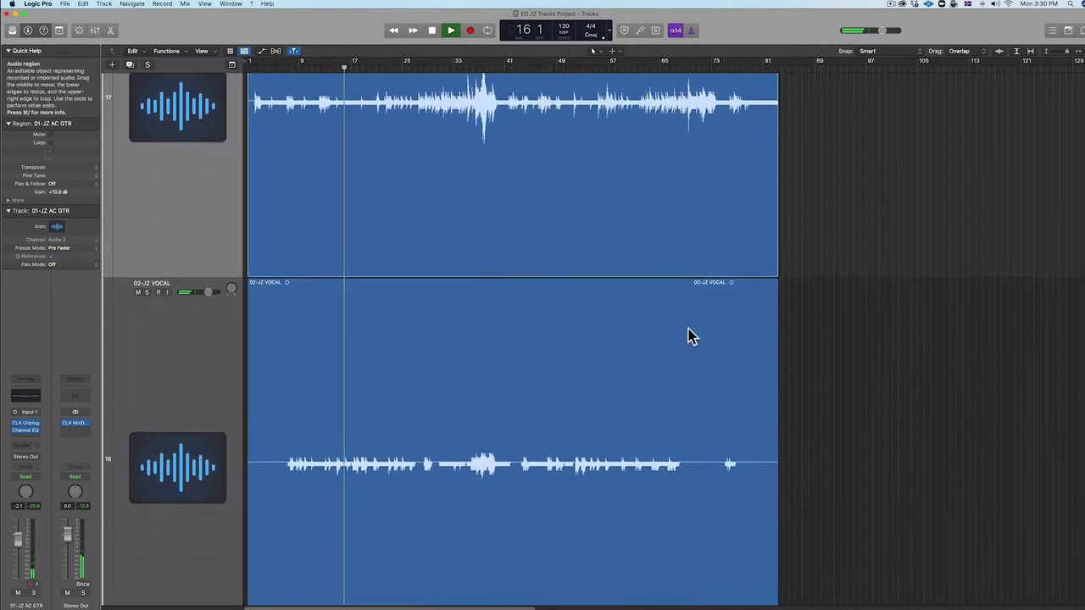
pyautogui.keyDown('ctrl'); pyautogui.keyDown('alt'); pyautogui.click(842, 352); pyautogui.keyUp('alt'); pyautogui.keyUp('ctrl')
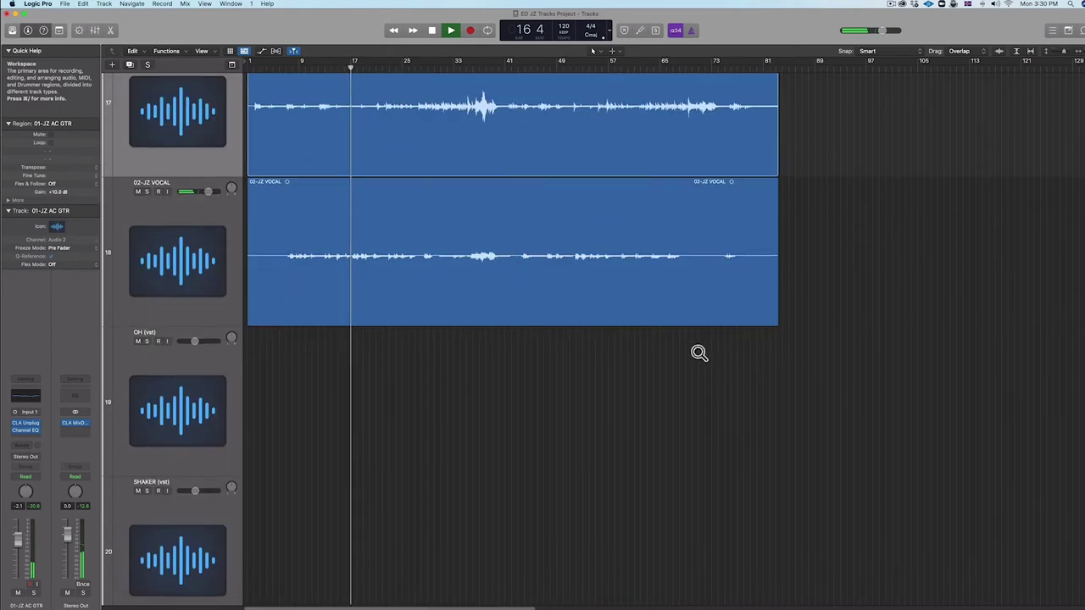
pyautogui.scroll(8, 693, 352)
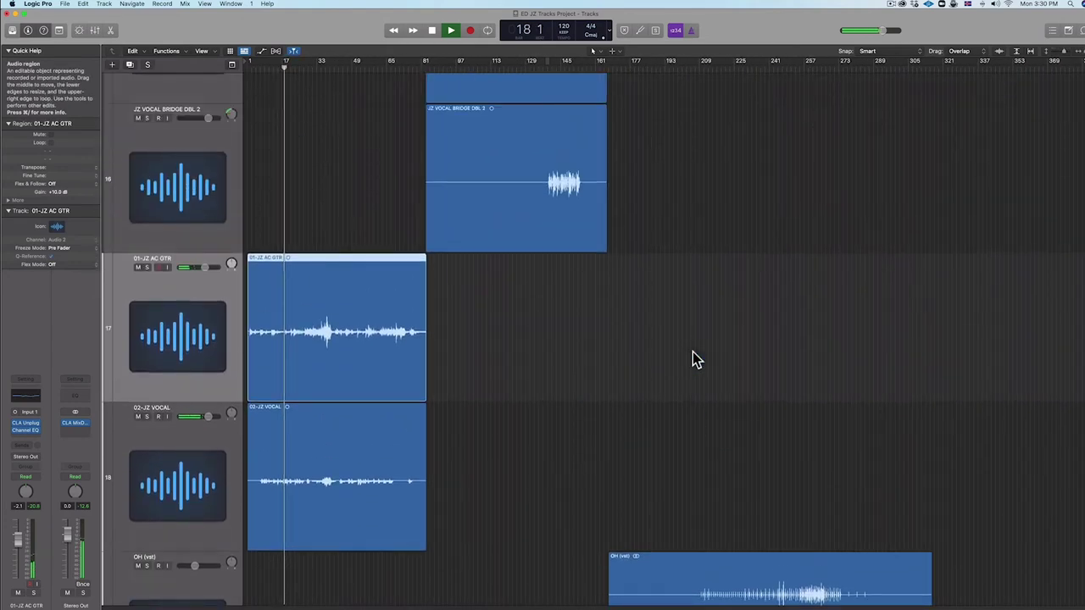
pyautogui.keyDown('ctrl'); pyautogui.keyDown('alt'); pyautogui.click(692, 352); pyautogui.keyUp('alt'); pyautogui.keyUp('ctrl')
pyautogui.keyDown('ctrl'); pyautogui.keyDown('alt'); pyautogui.click(693, 351); pyautogui.keyUp('alt'); pyautogui.keyUp('ctrl')
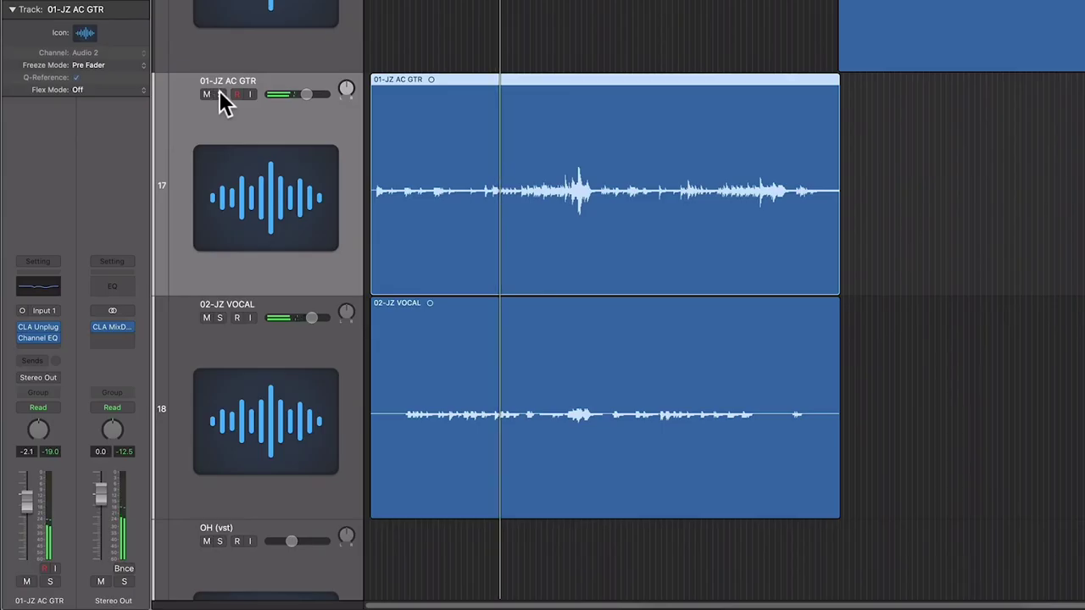
# Solo 01-JZ AC GTR and 02-JZ VOCAL, adjust guitar volume, and toggle the guitar solo off and on
pyautogui.click(146, 267)
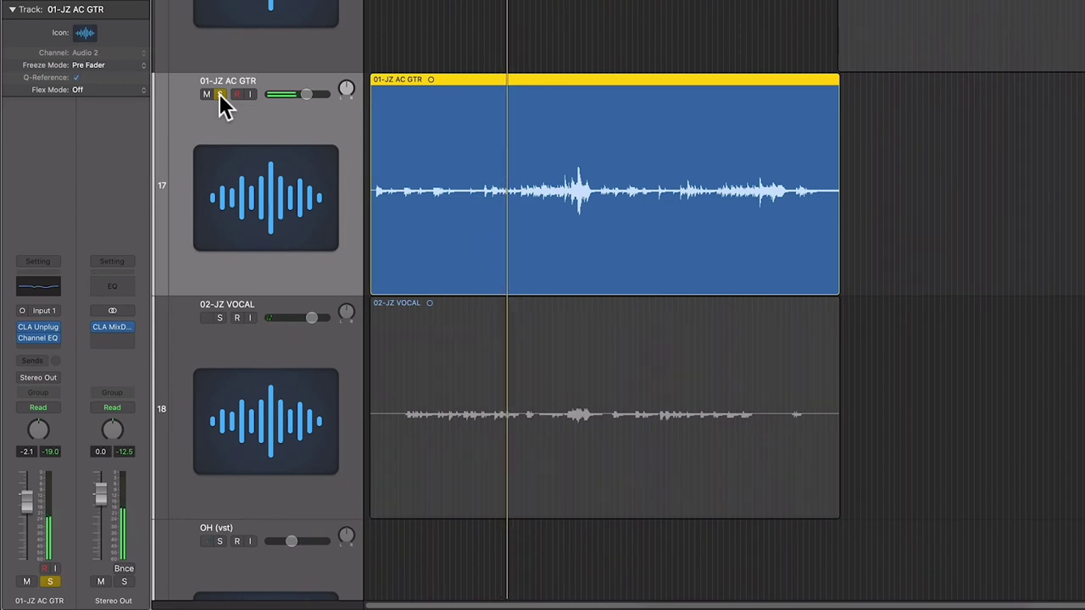
pyautogui.moveTo(315, 97); pyautogui.dragTo(306, 102)
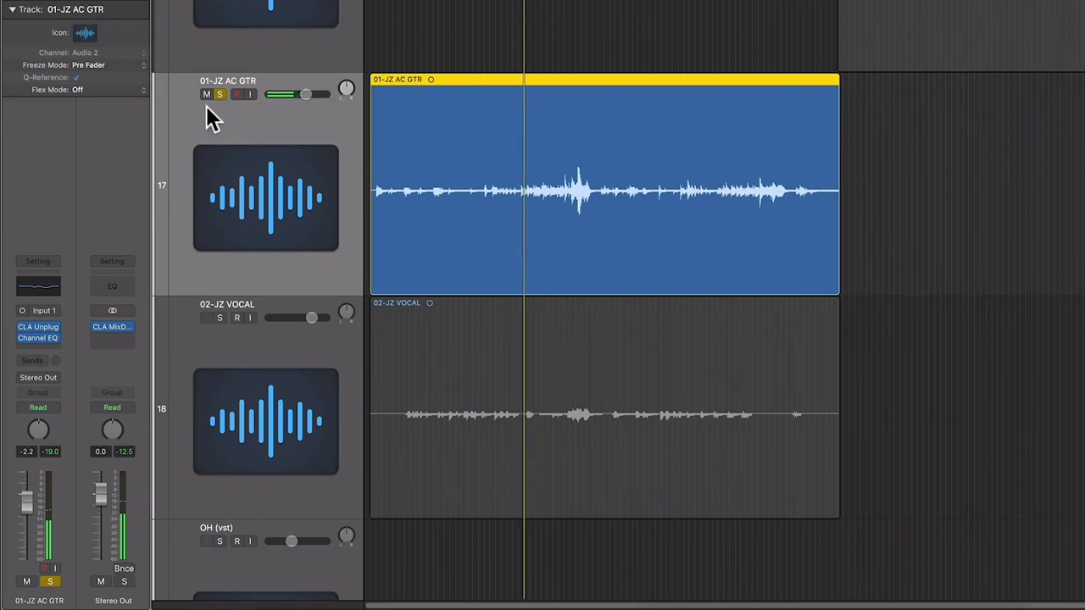
pyautogui.click(220, 318)
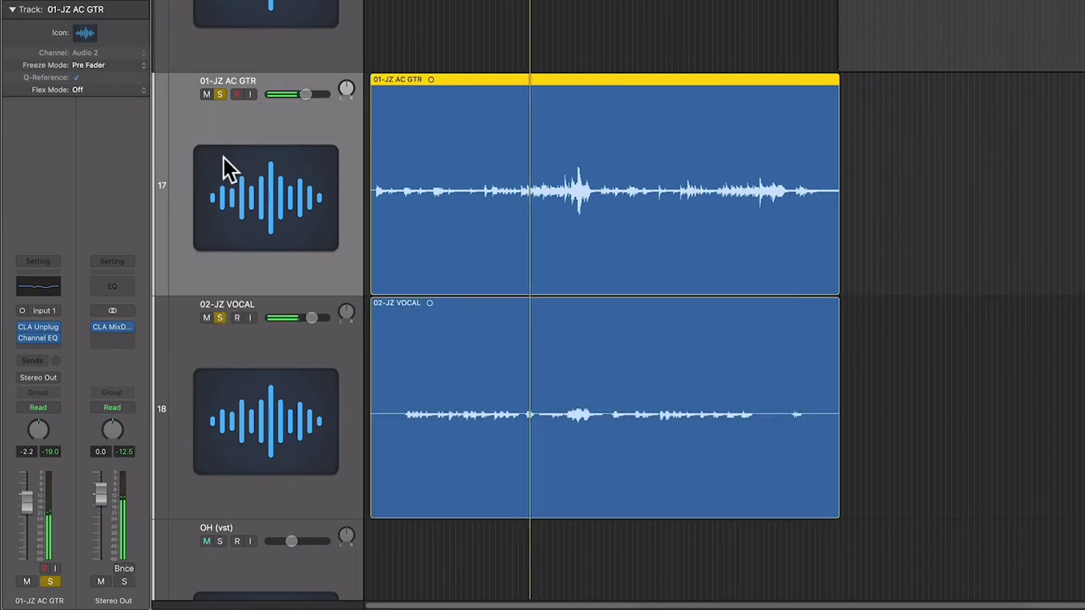
pyautogui.click(220, 91)
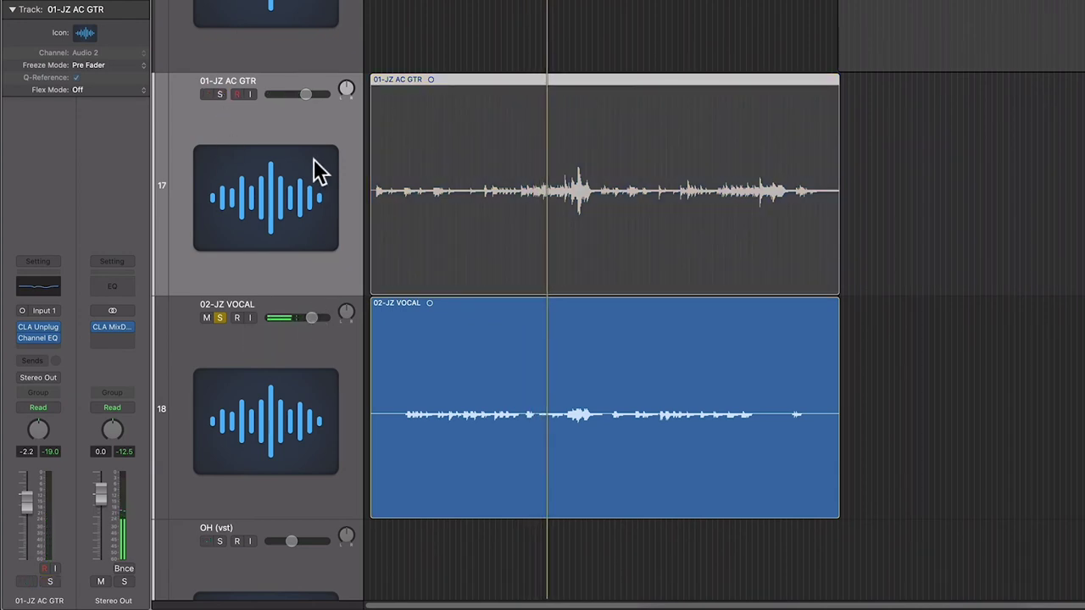
pyautogui.click(220, 94)
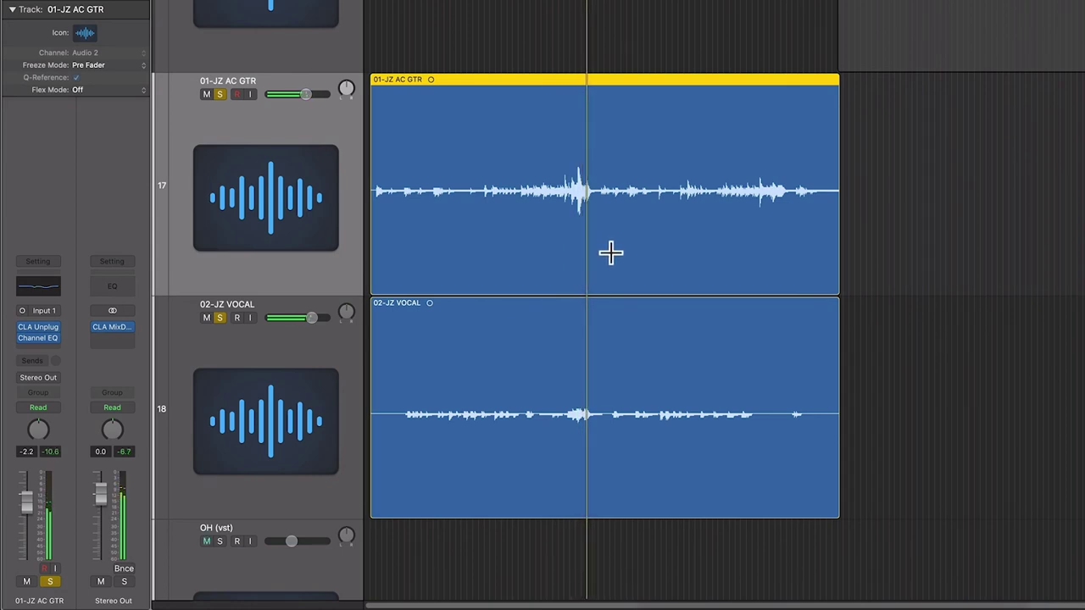
pyautogui.keyDown('super'); pyautogui.scroll(3, 617, 263); pyautogui.keyUp('super')
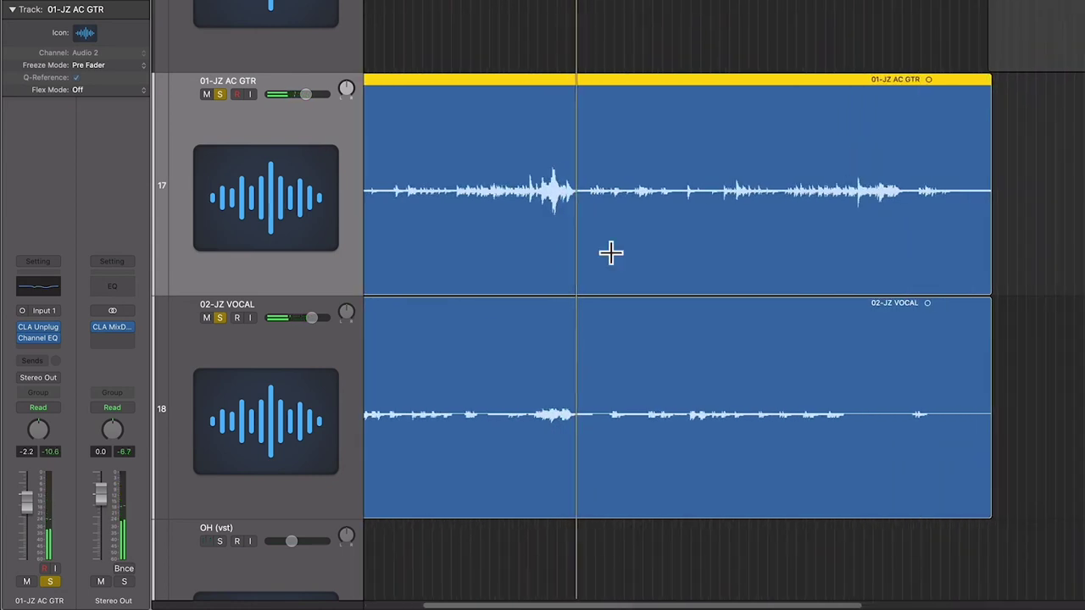